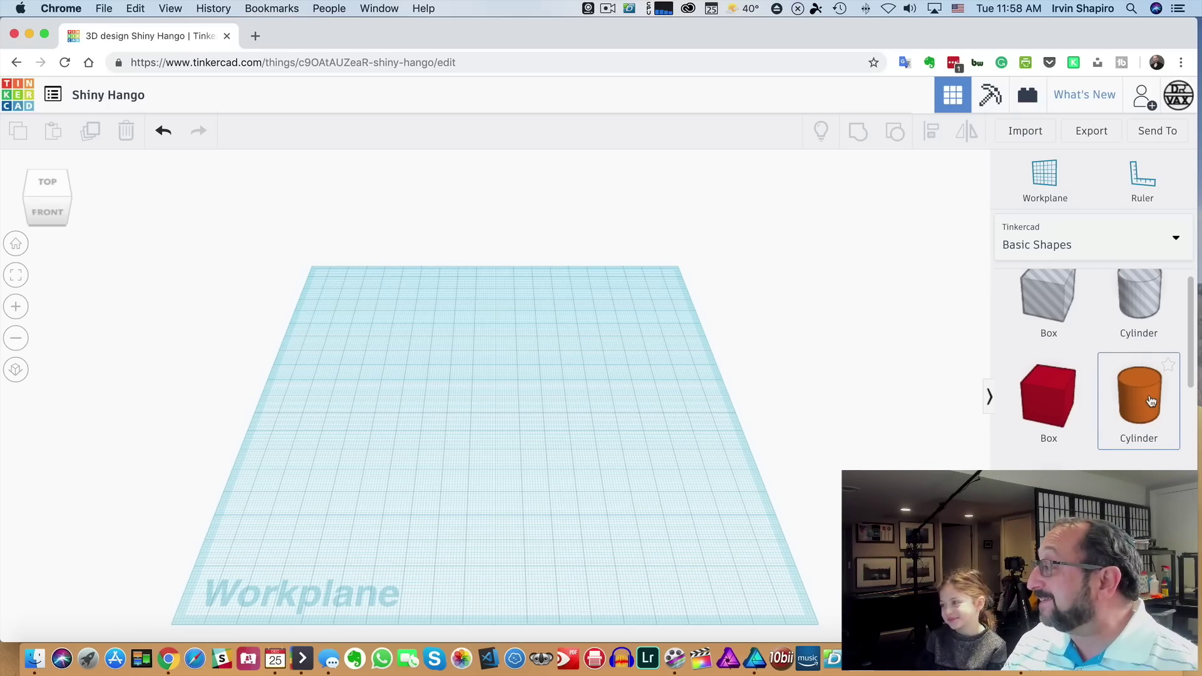
Step: Place a cylinder on the workplane and set its length and width to 50 mm
left_click_drag(1151, 402, 473, 408)
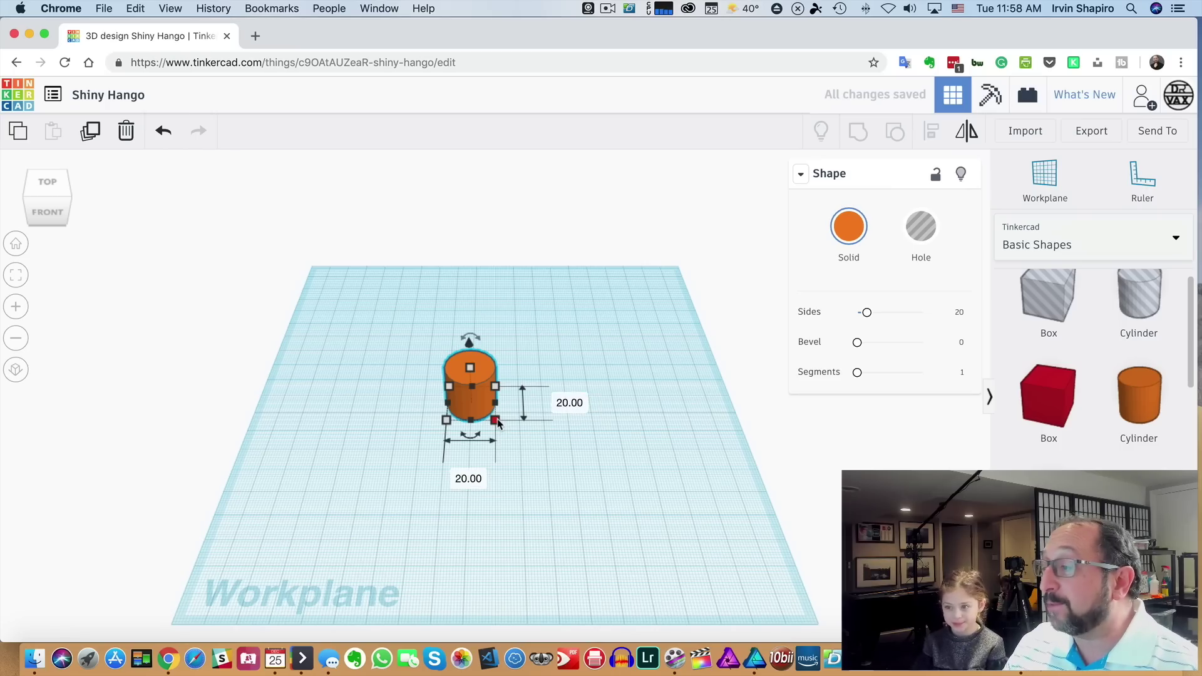
left_click(569, 403)
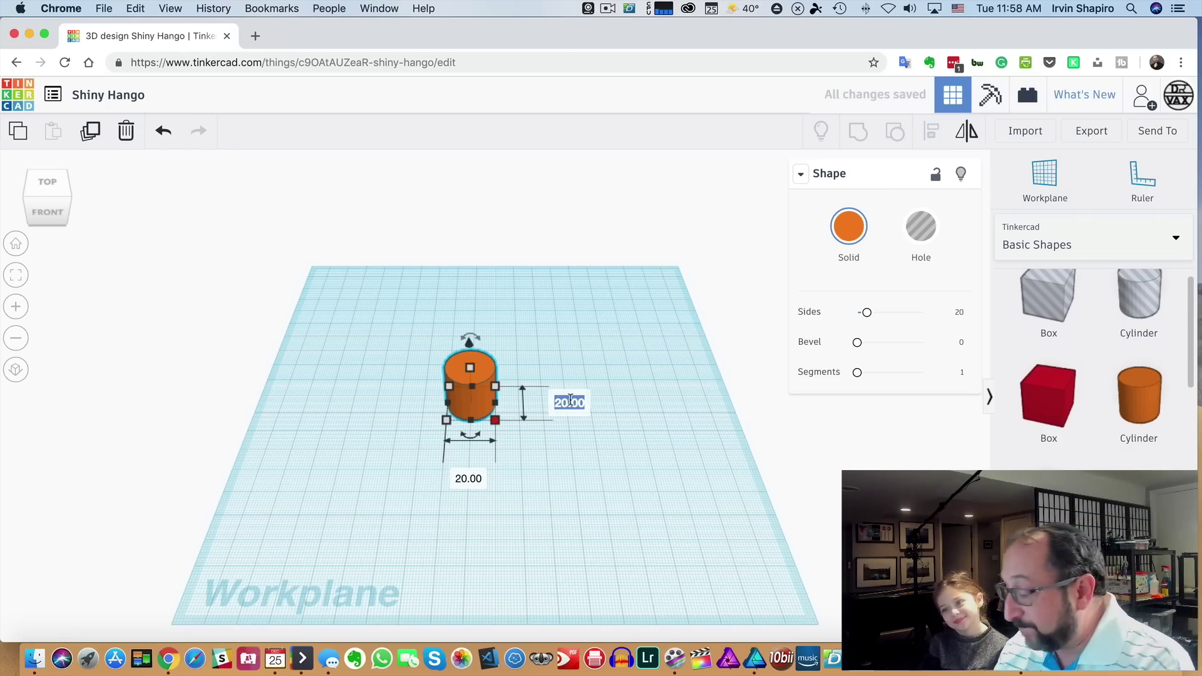
type("50")
key("Return")
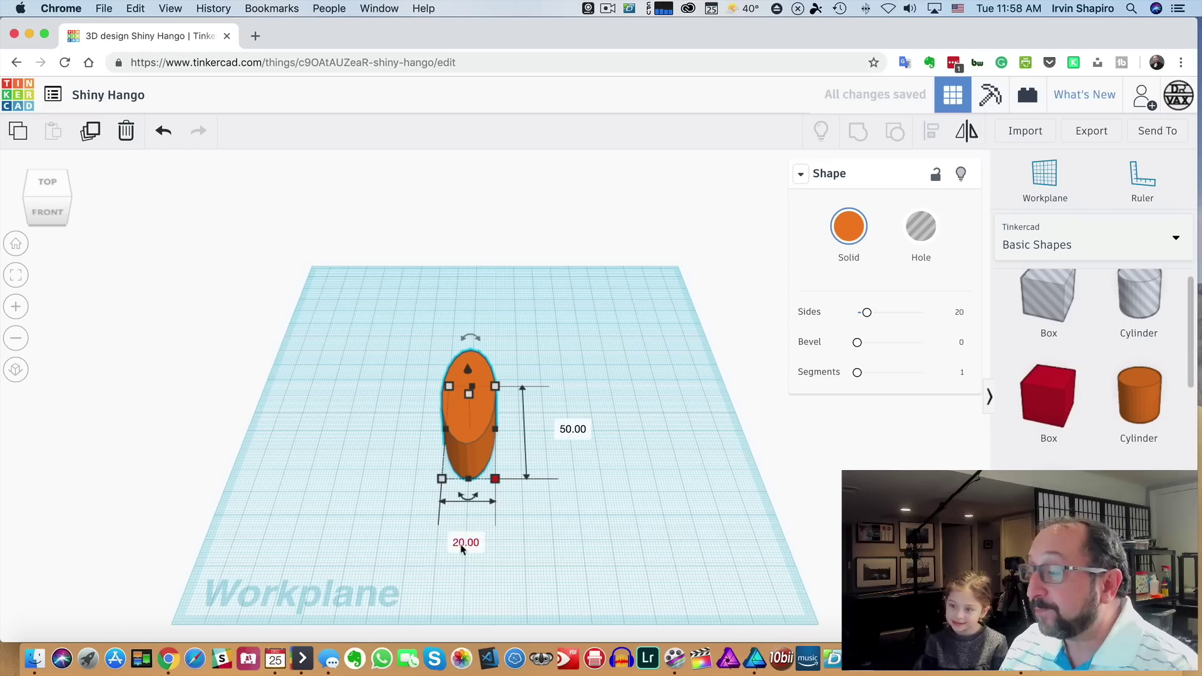
left_click(464, 544)
type("50")
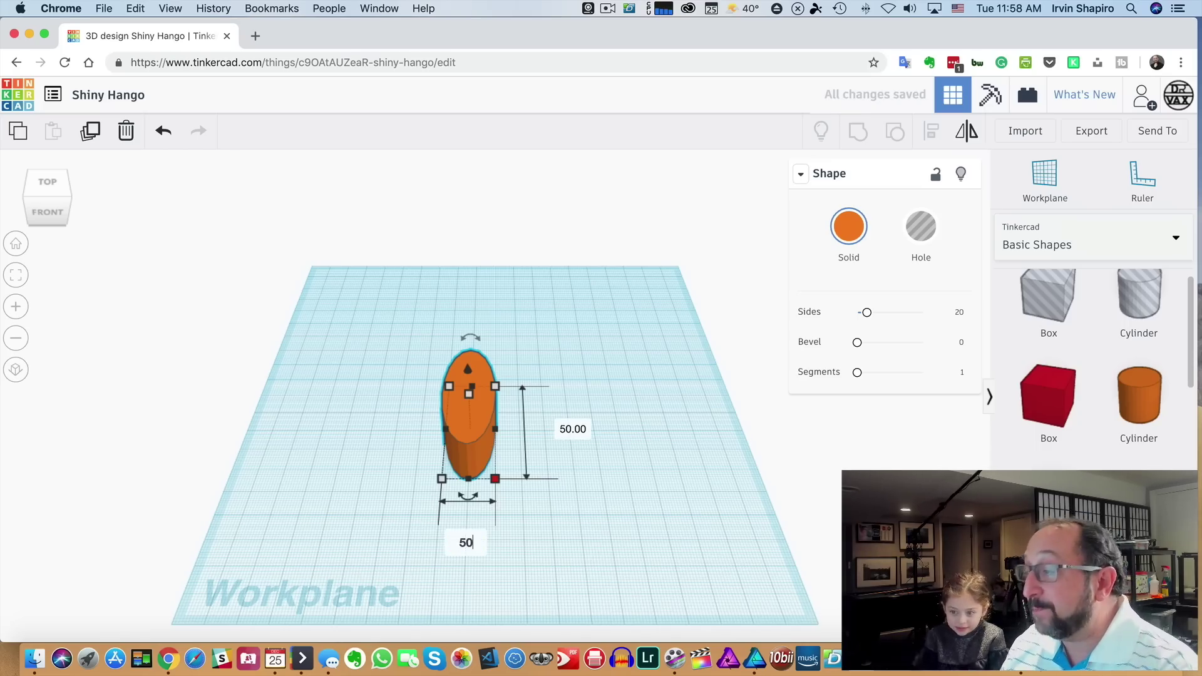
key("Return")
left_click(648, 529)
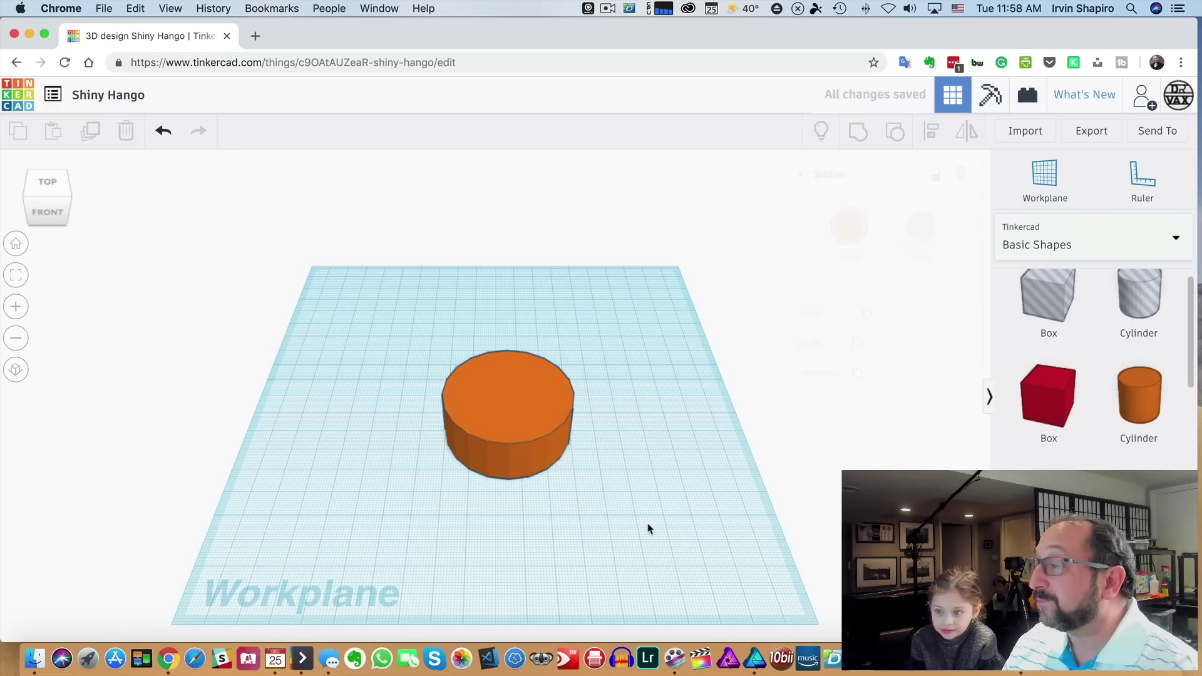
left_click(527, 419)
Step: Colour the cylinder pink from the Solid presets, after briefly trying mustard yellow
left_click(849, 231)
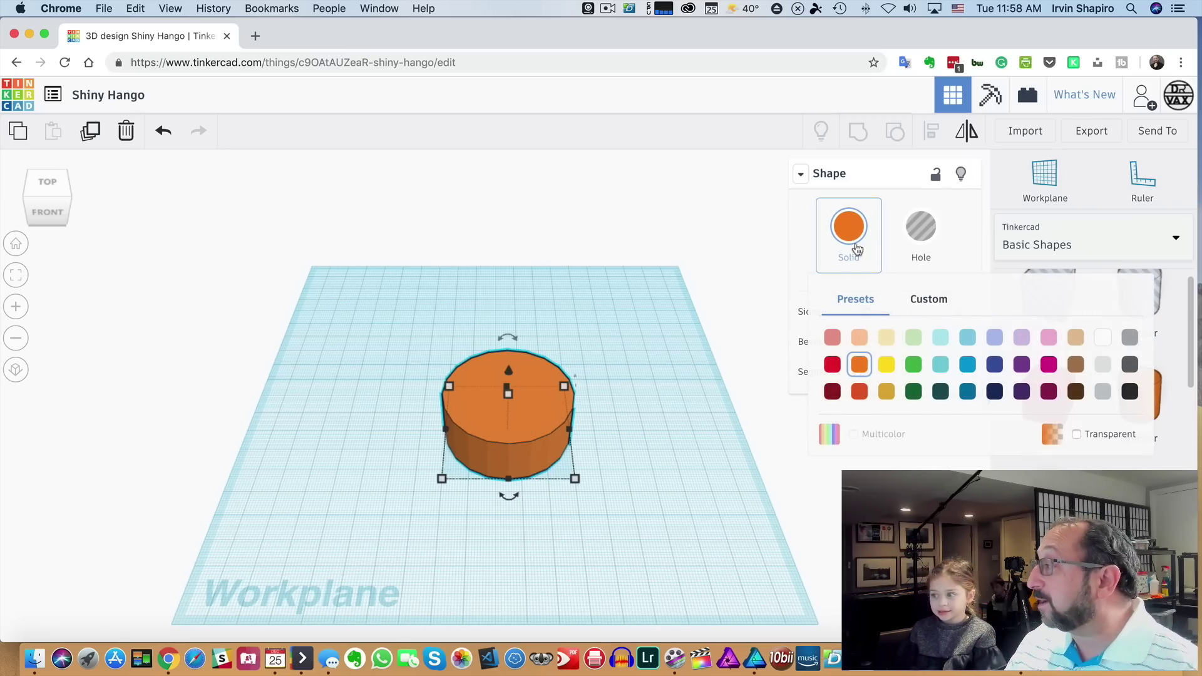
left_click(885, 396)
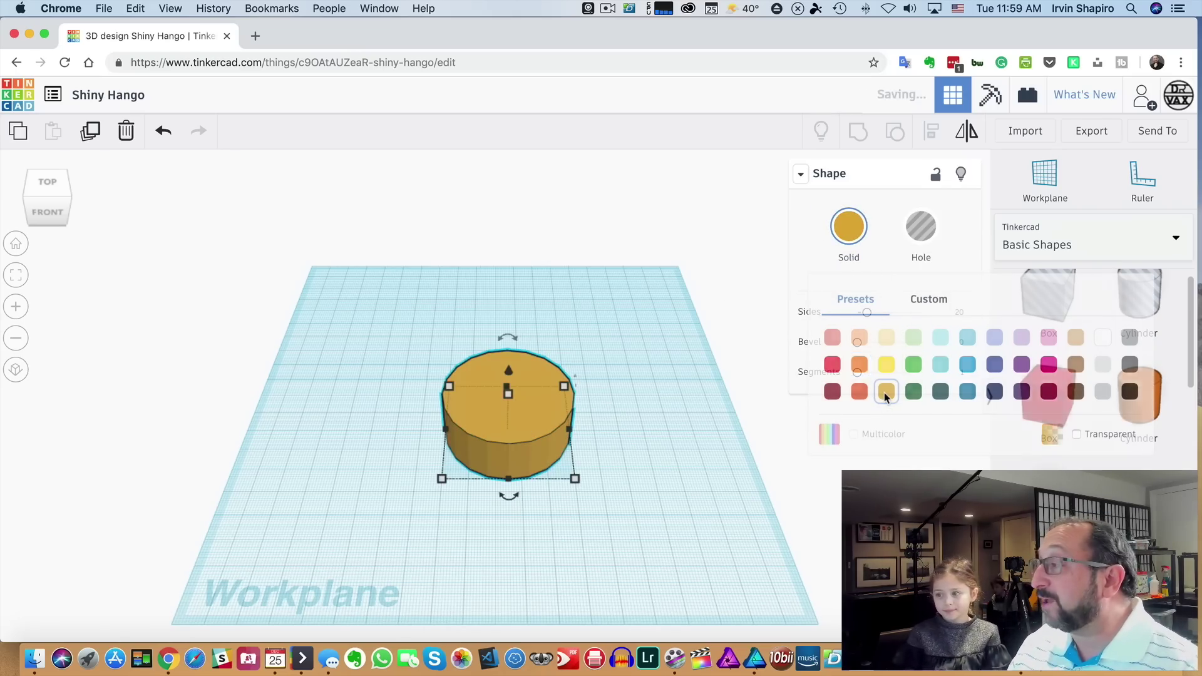
left_click(774, 460)
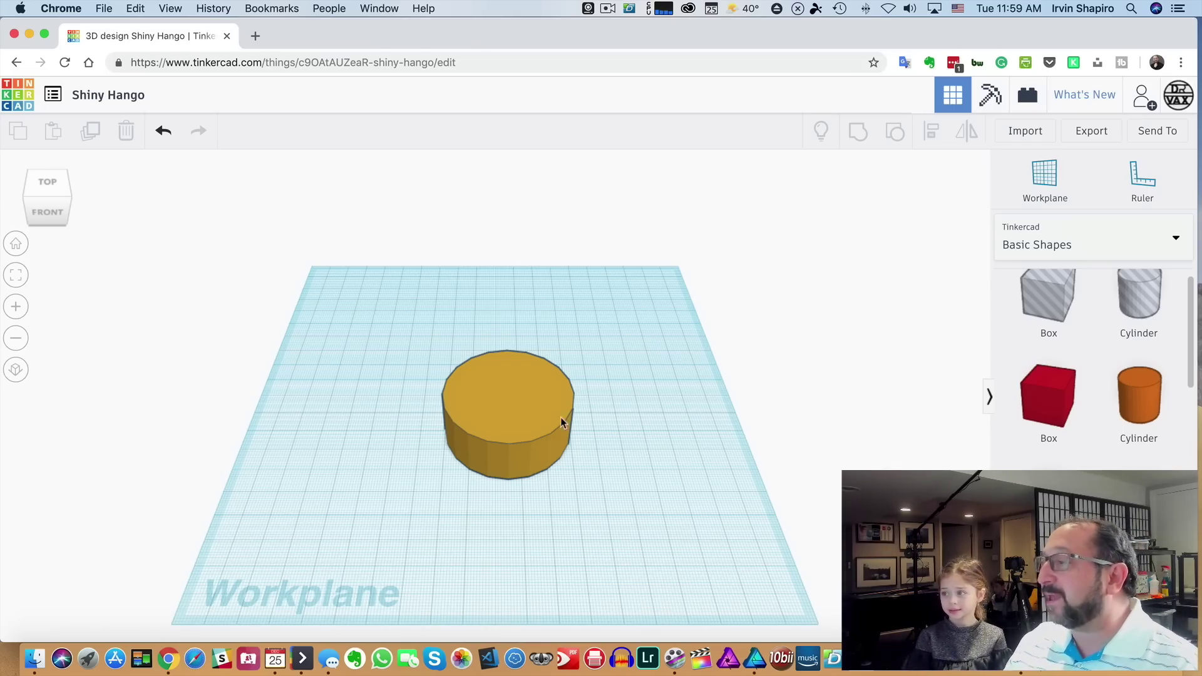
left_click(525, 417)
left_click(849, 231)
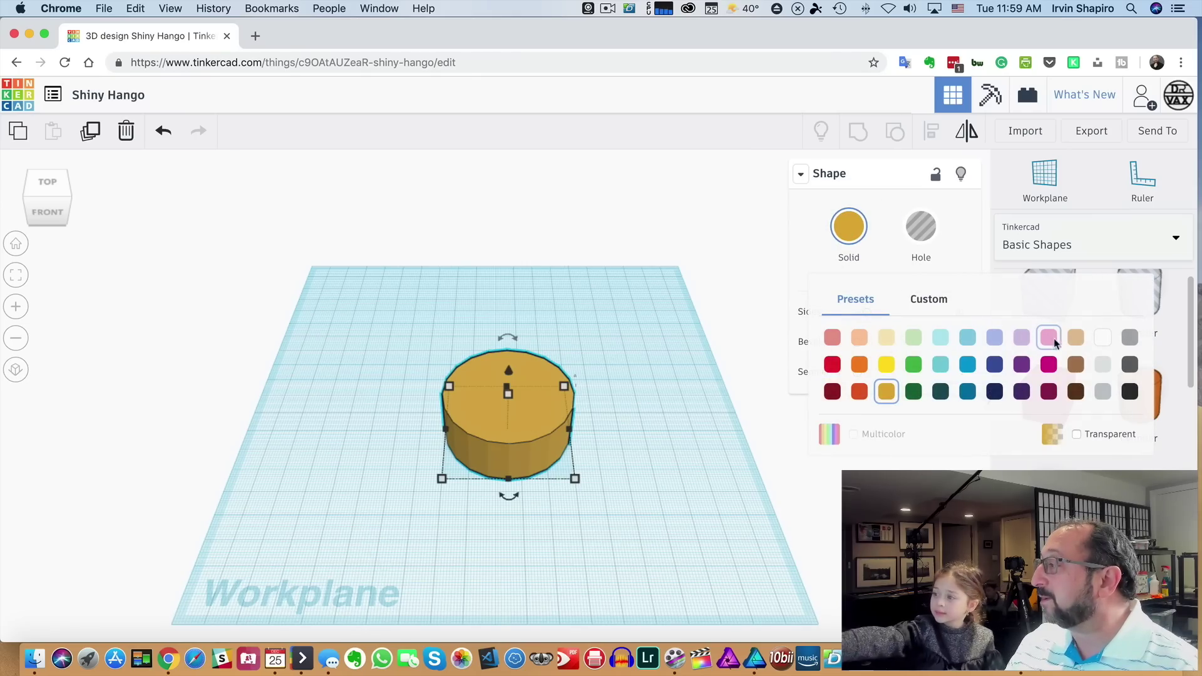
left_click(1047, 365)
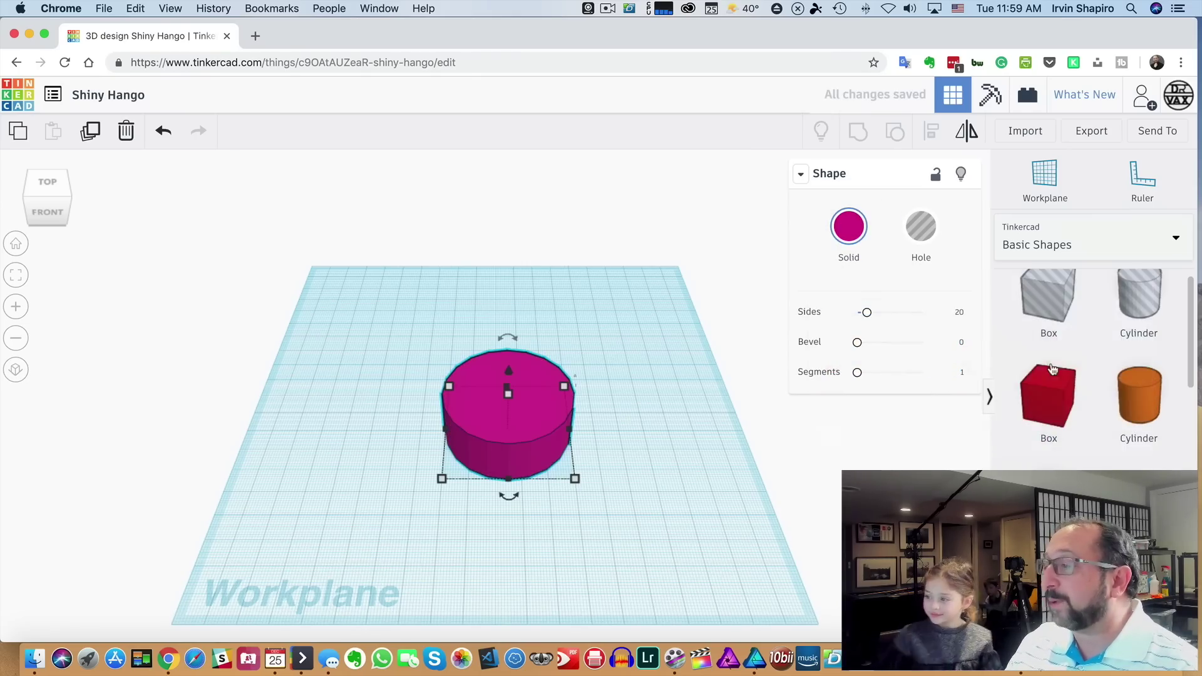
left_click(709, 433)
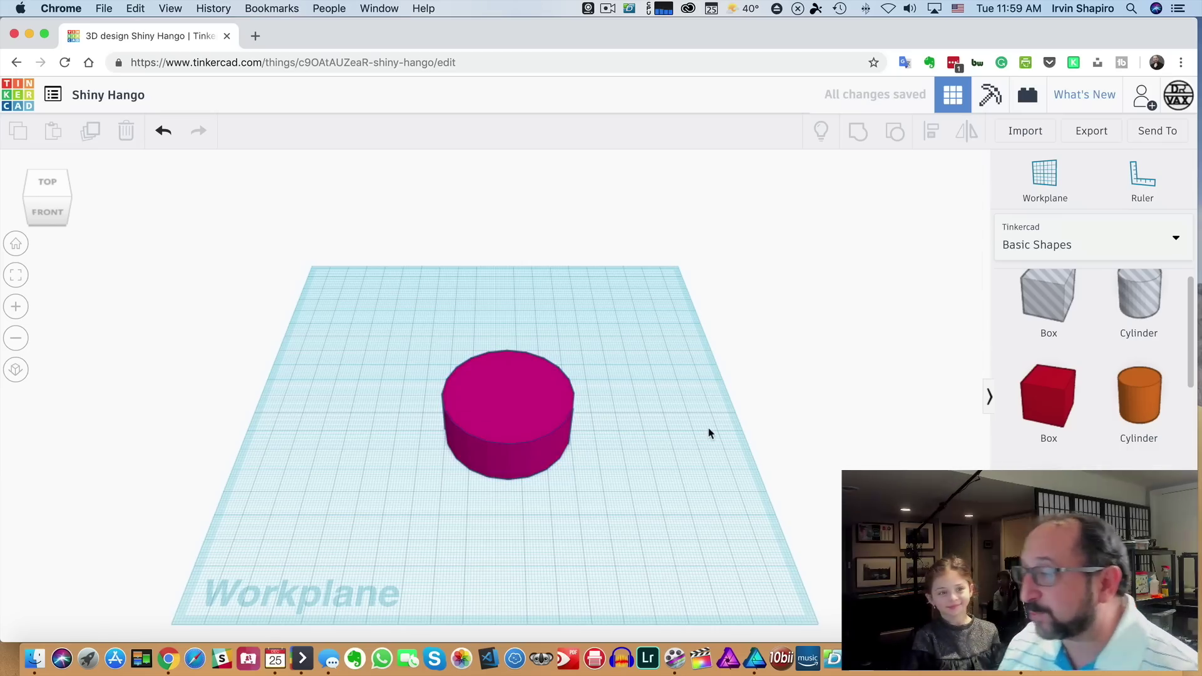
scroll(601, 397, "down", 3)
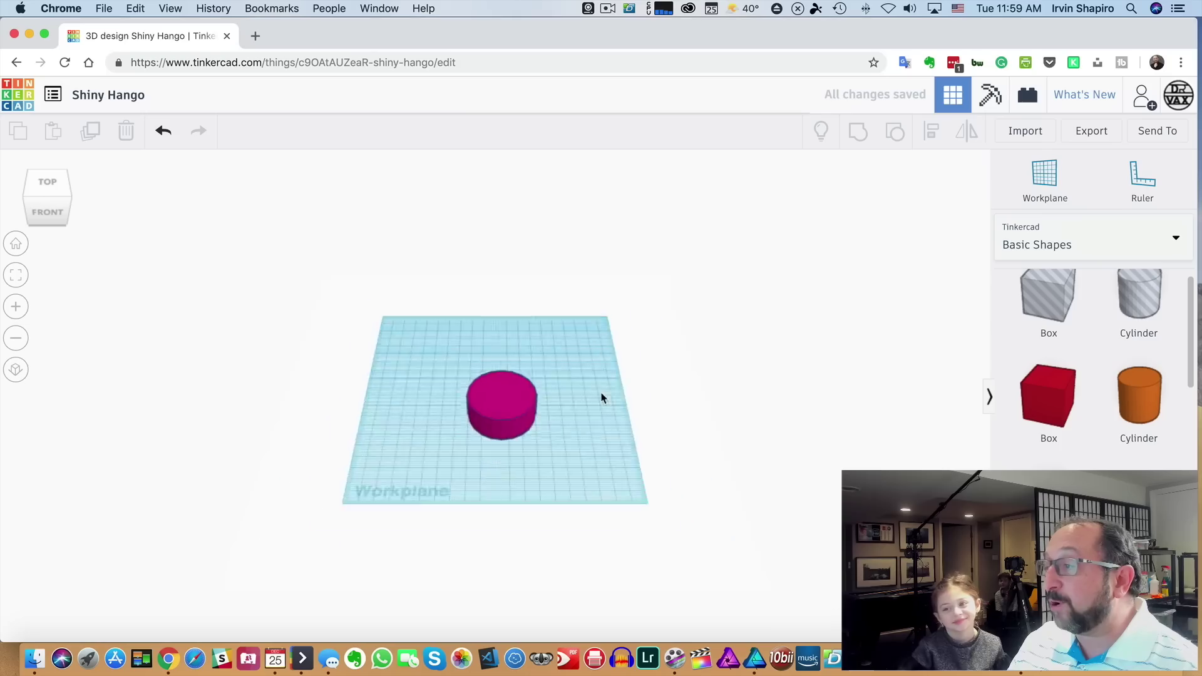
scroll(601, 399, "up", 4)
scroll(601, 398, "up", 2)
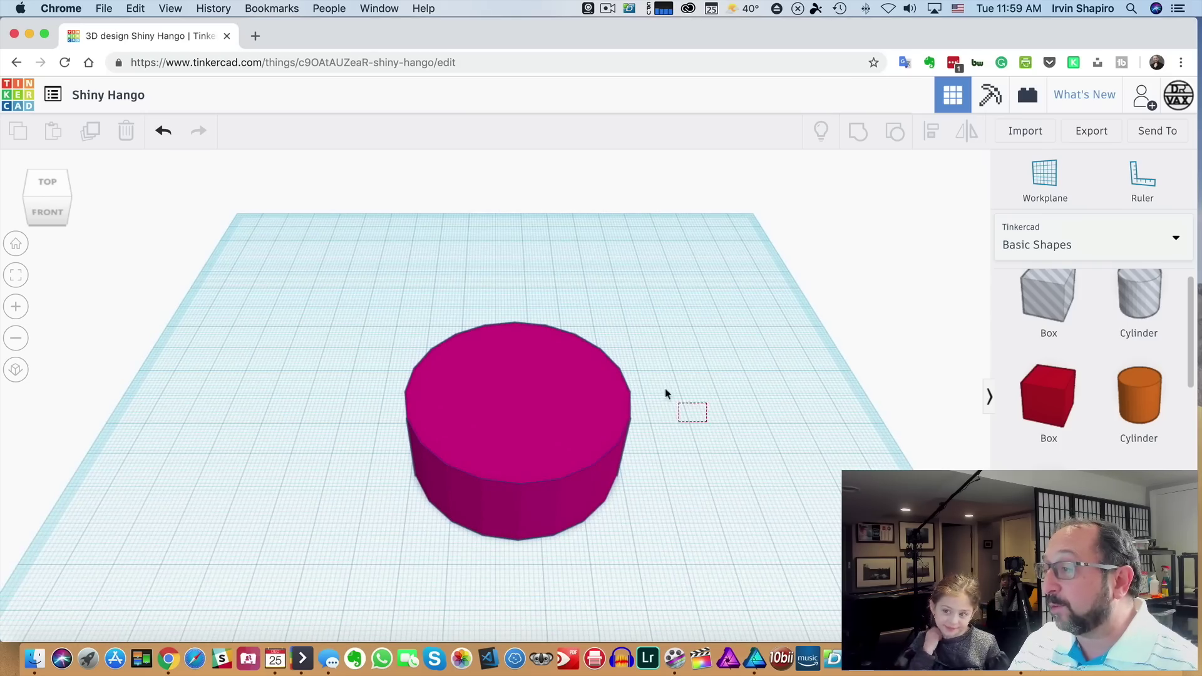
Step: Orbit the view lower and briefly select, then deselect, the pink cylinder
mouse_move(697, 411)
right_mouse_down()
mouse_move(707, 400)
mouse_move(626, 420)
right_mouse_up()
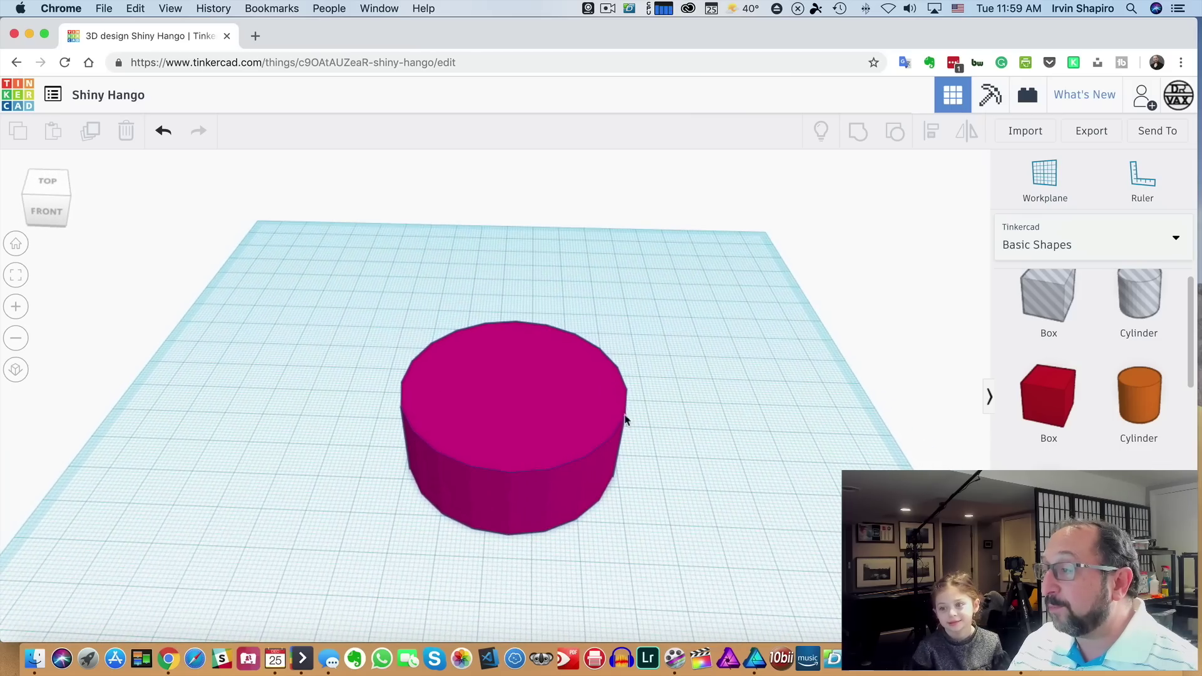
left_click(540, 416)
scroll(542, 416, "down", 3)
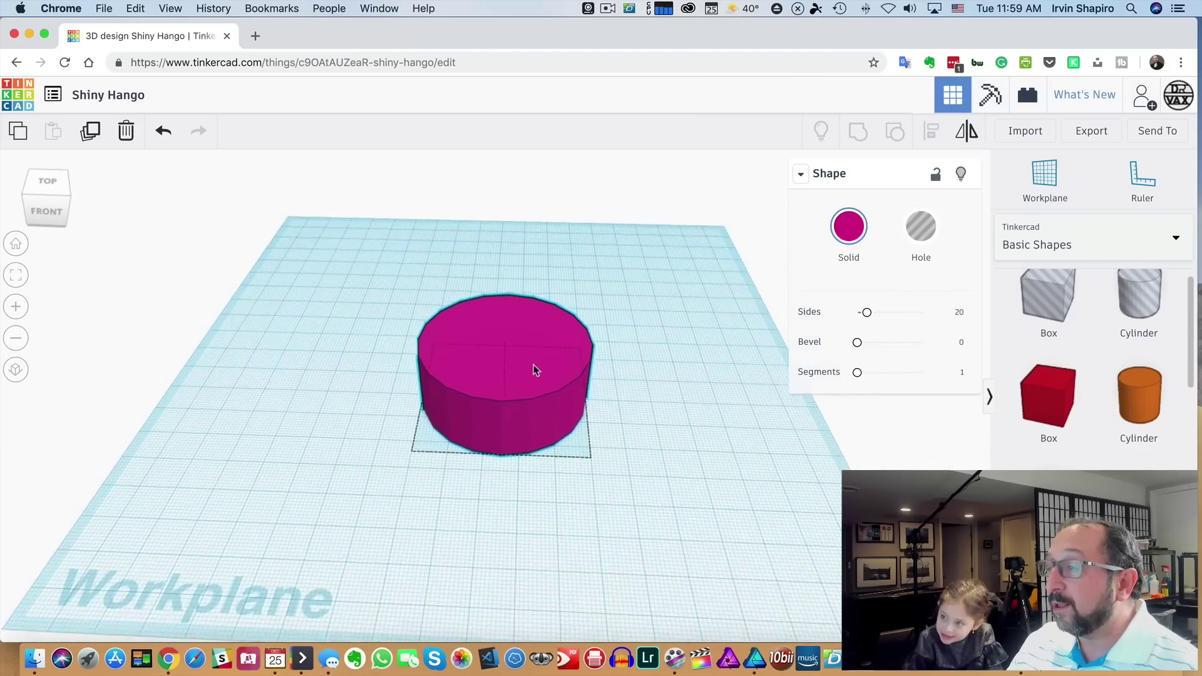
left_click(657, 365)
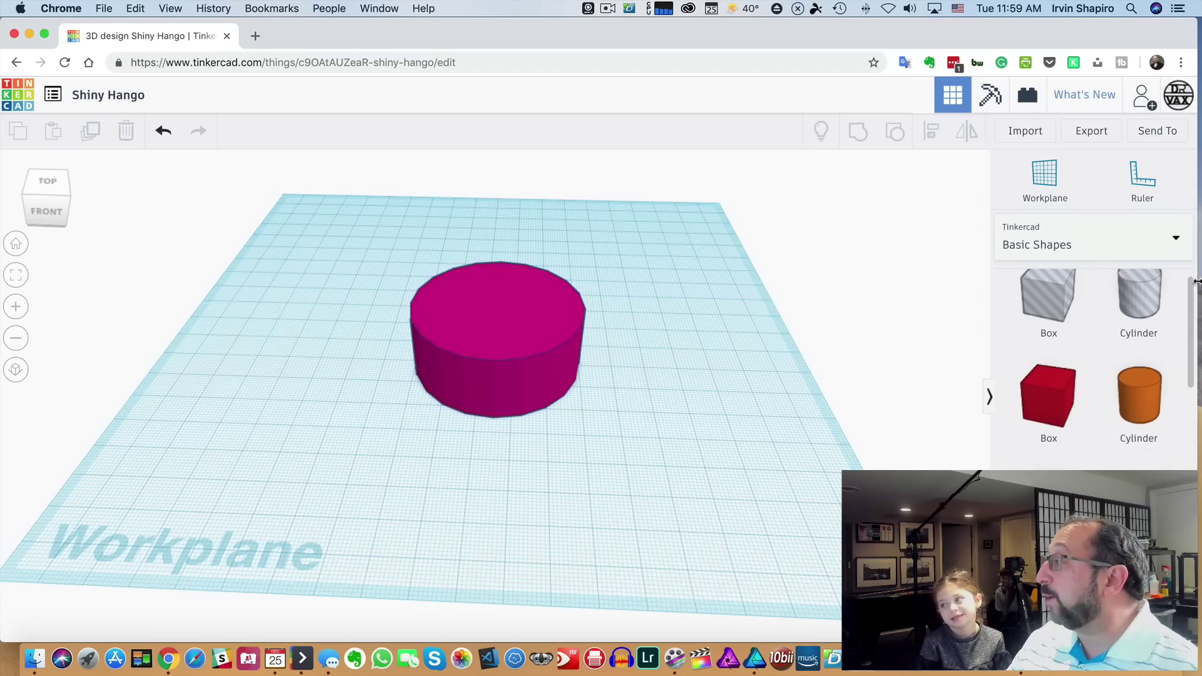
scroll(1190, 297, "down", 4)
scroll(1164, 357, "down", 2)
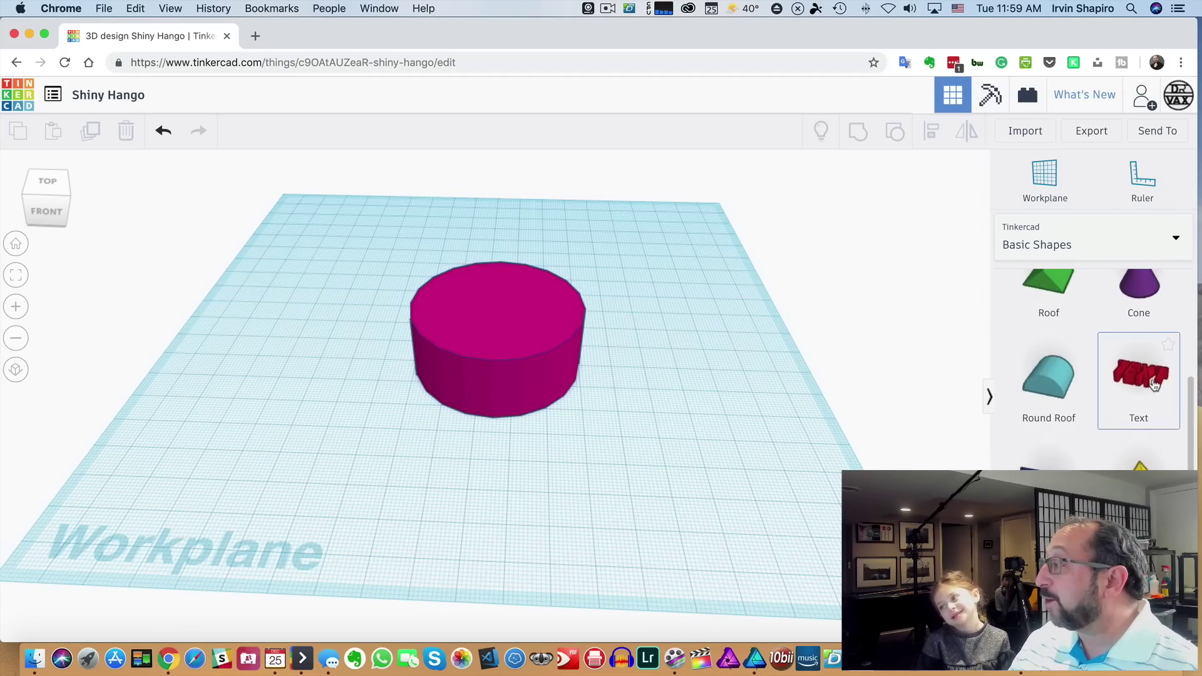
Step: Drop a text shape beside the cylinder, reword it to 'Shira', and shift it left
mouse_move(1152, 381)
left_mouse_down()
mouse_move(517, 504)
mouse_move(531, 502)
left_mouse_up()
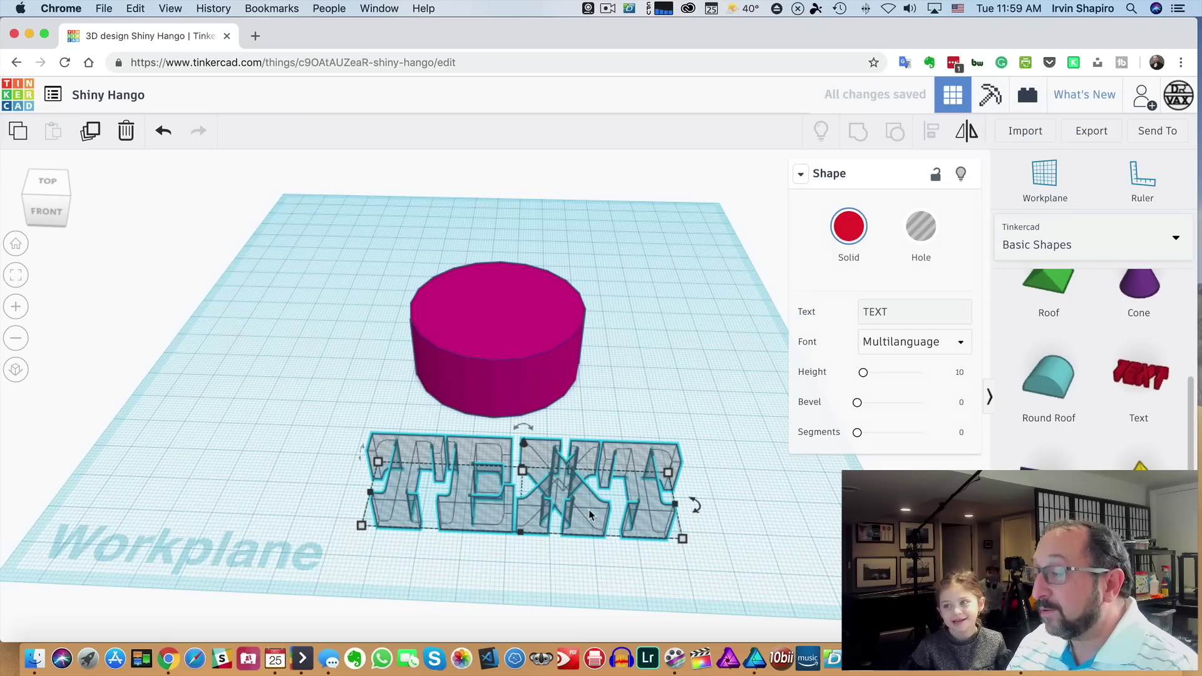
left_click(885, 311)
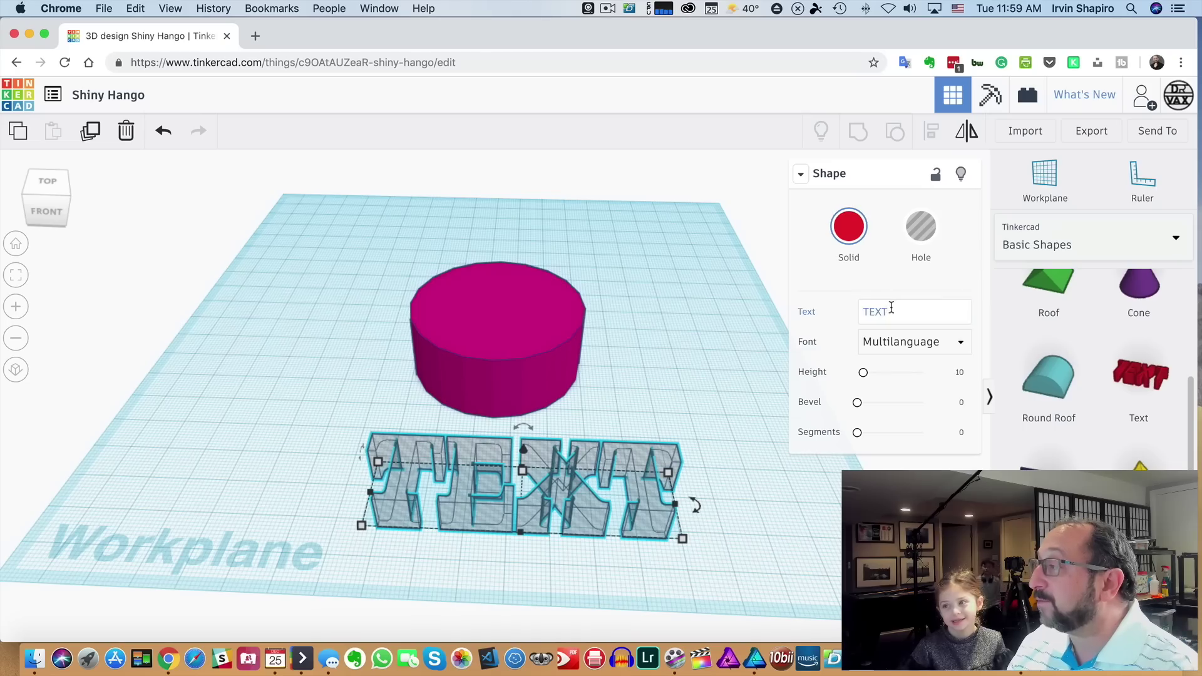
double_click(886, 311)
type("sh")
key("BackSpace")
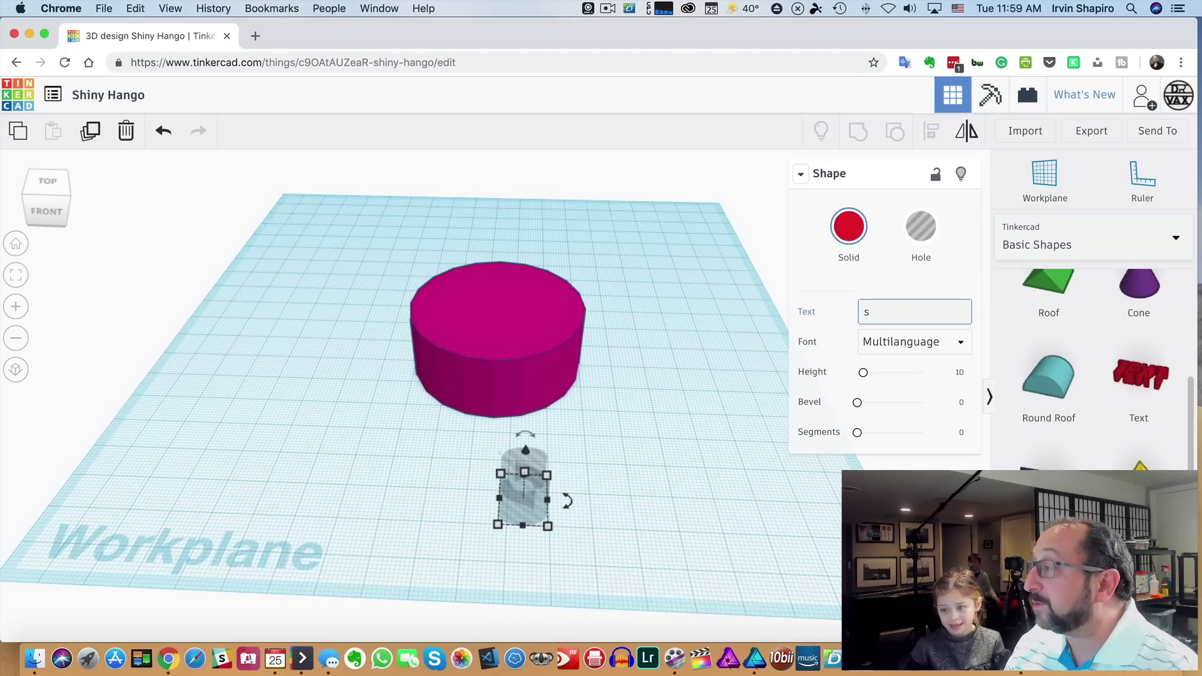
type("Shira")
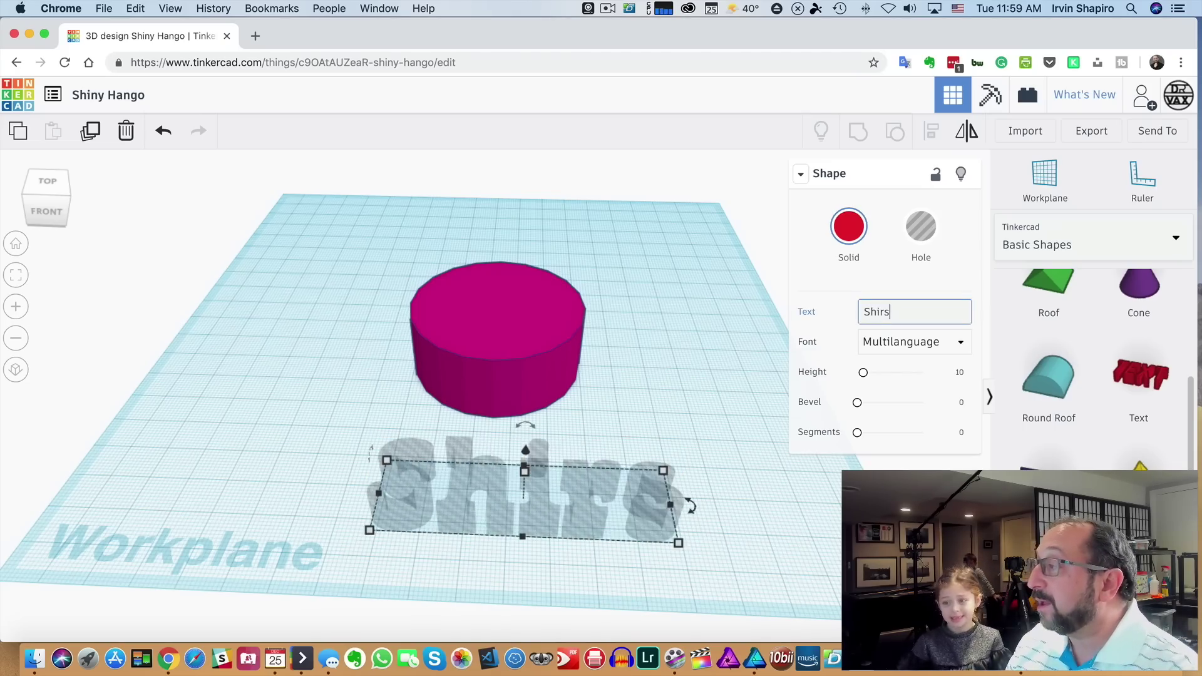
left_click(739, 468)
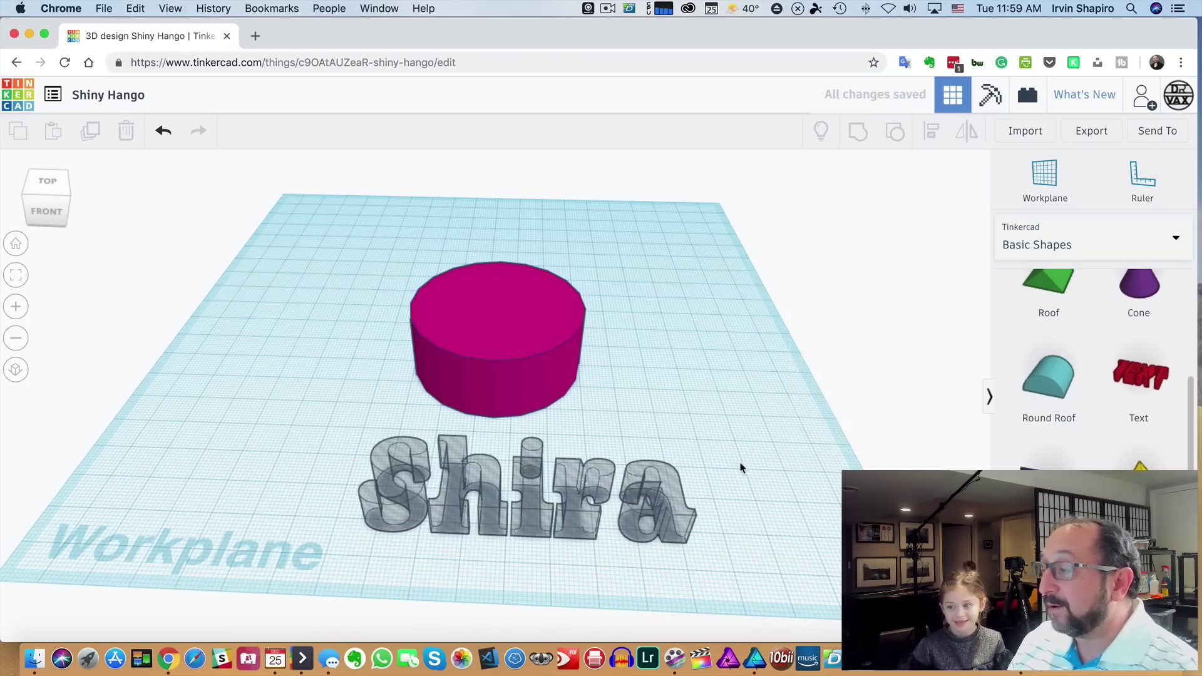
mouse_move(609, 461)
left_mouse_down()
mouse_move(536, 470)
mouse_move(542, 489)
left_mouse_up()
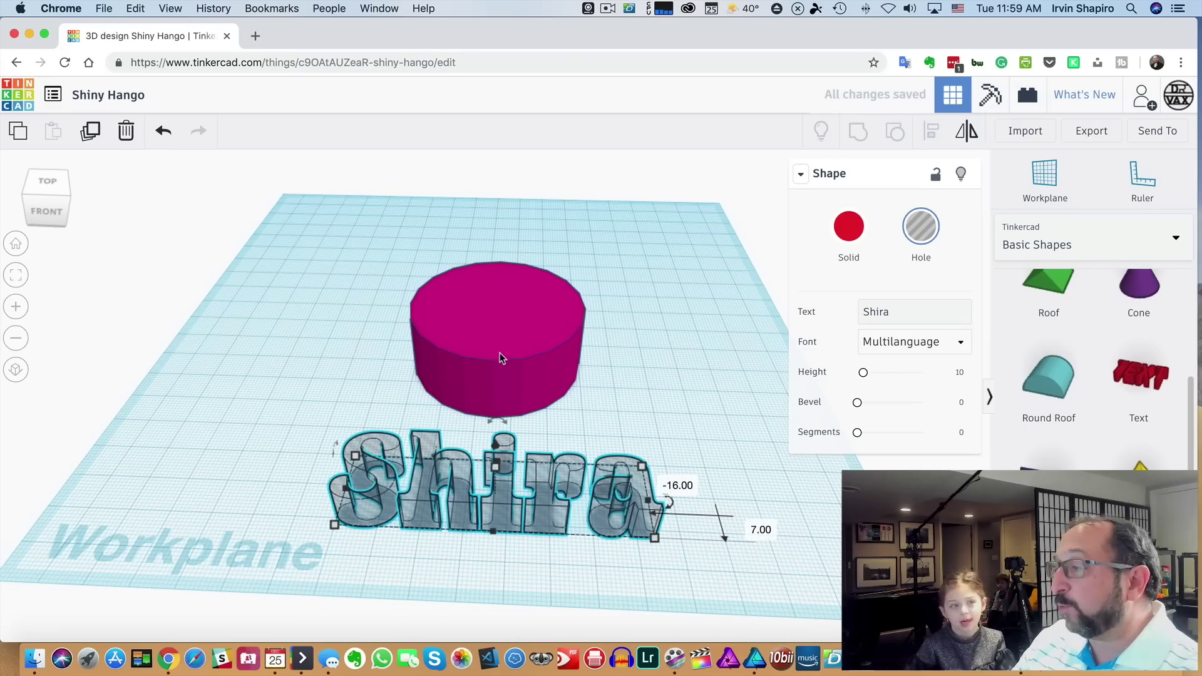
Step: Set the pink cylinder's height to 5 mm, then reselect the Shira text
left_click(499, 352)
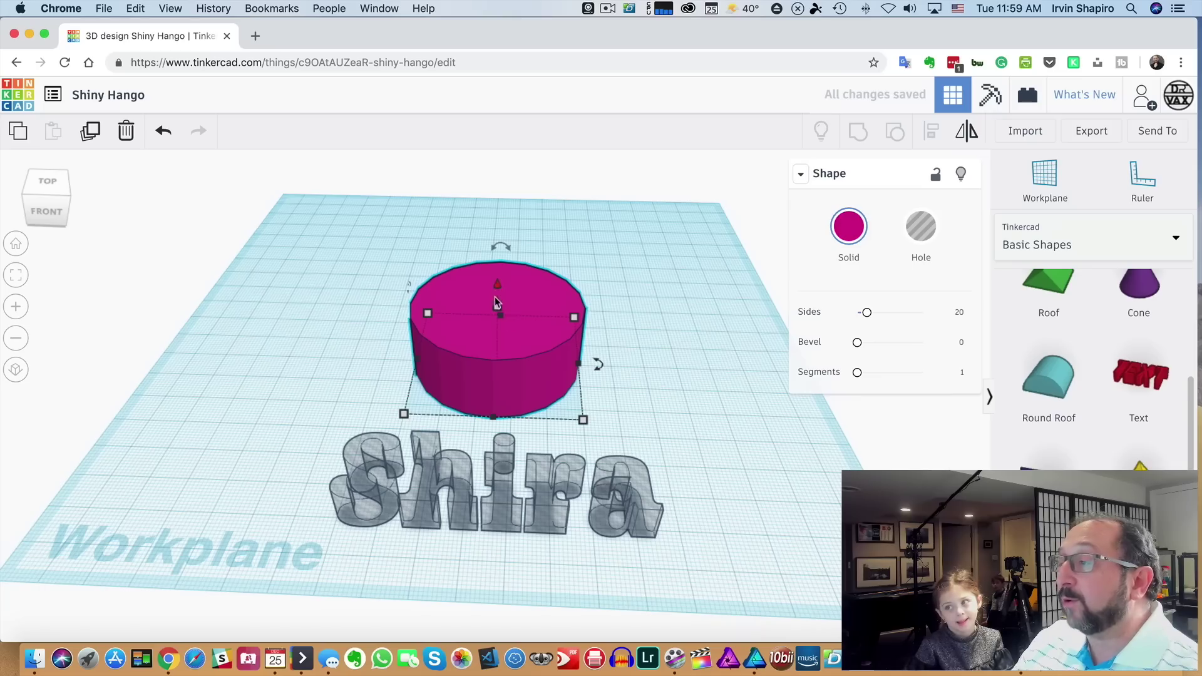
mouse_move(496, 283)
left_click(585, 340)
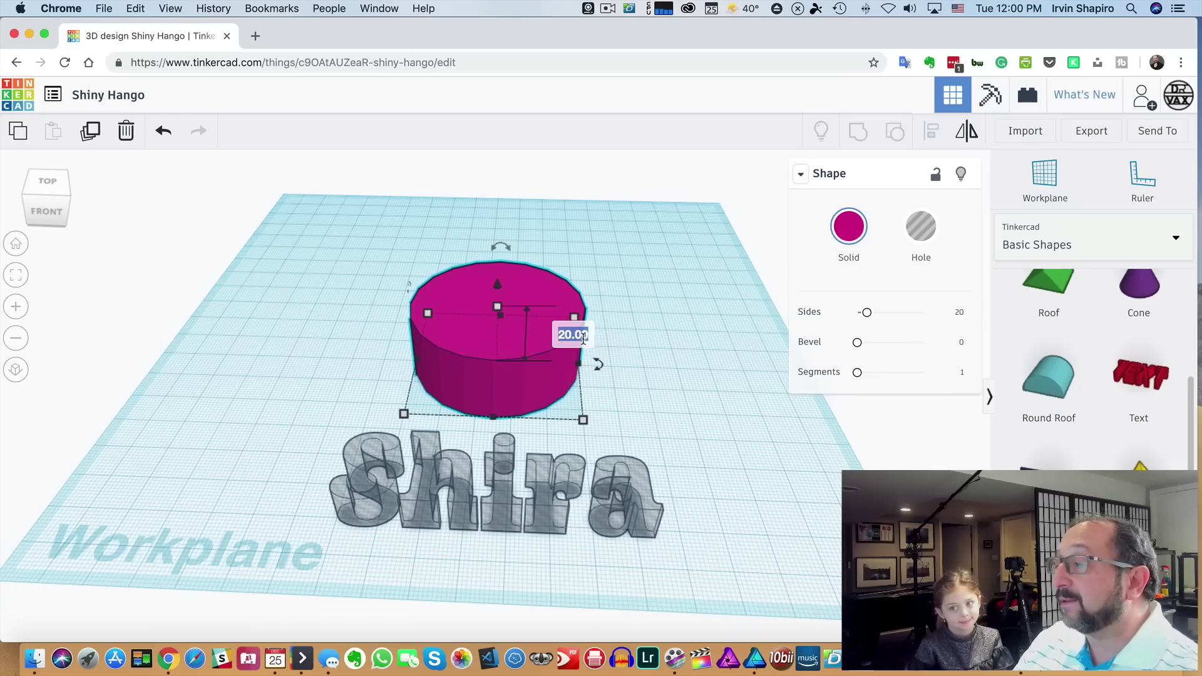
type("5")
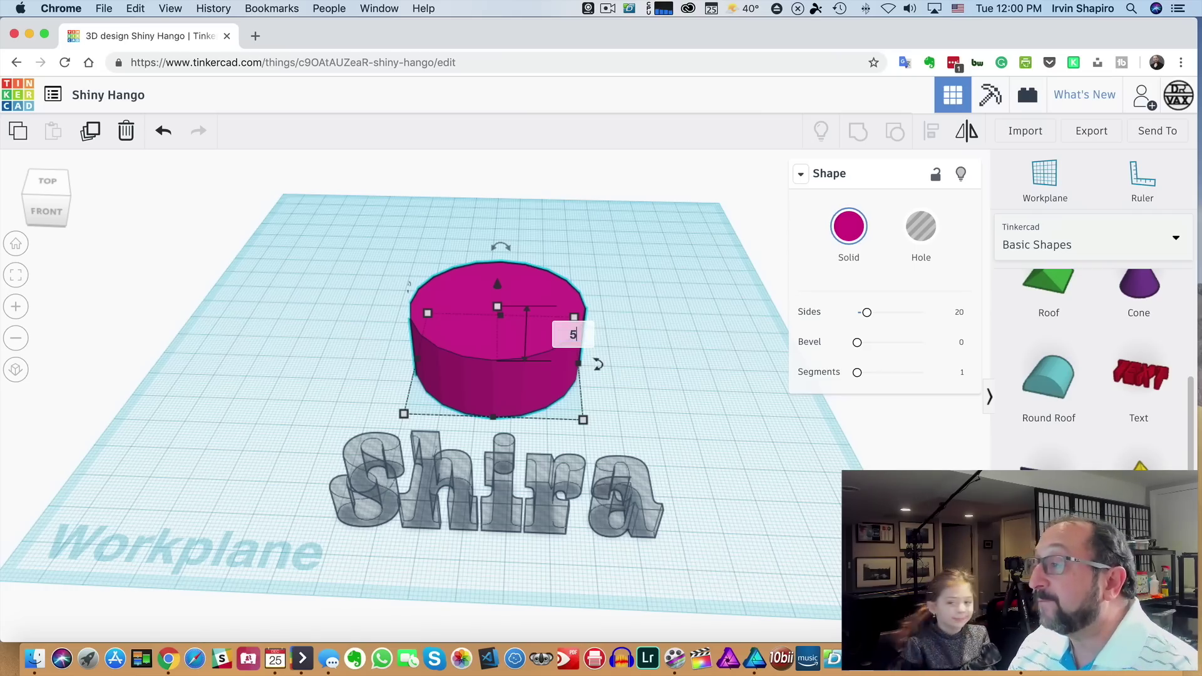
key("Return")
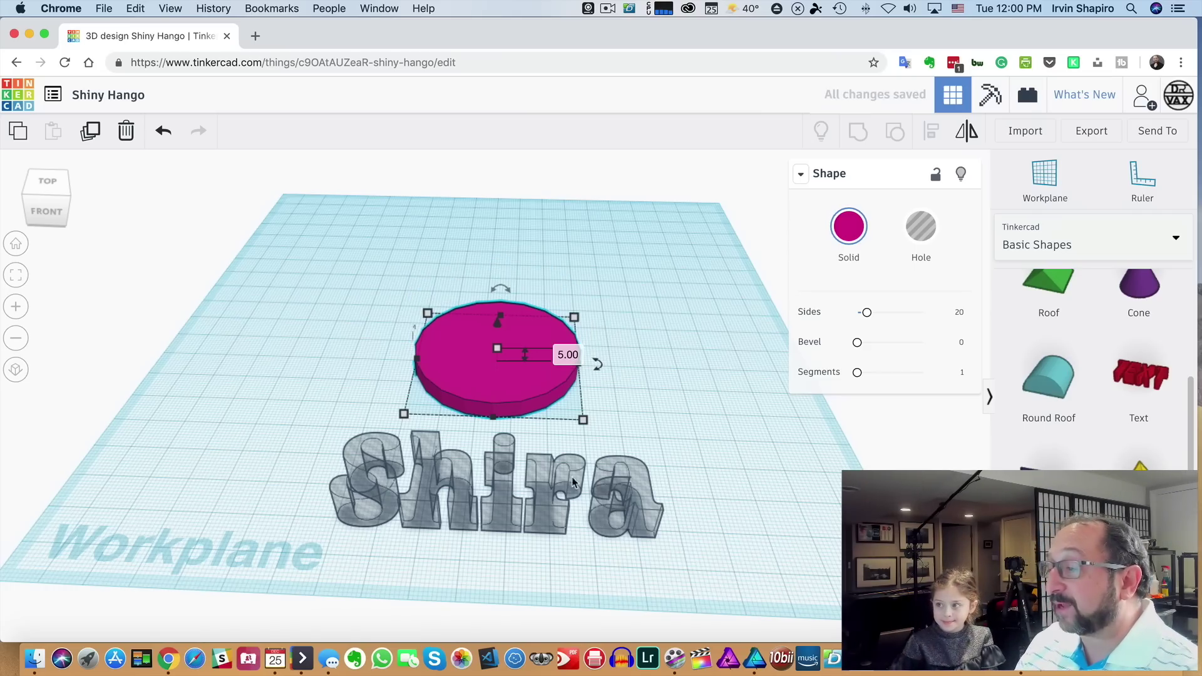
left_click(547, 495)
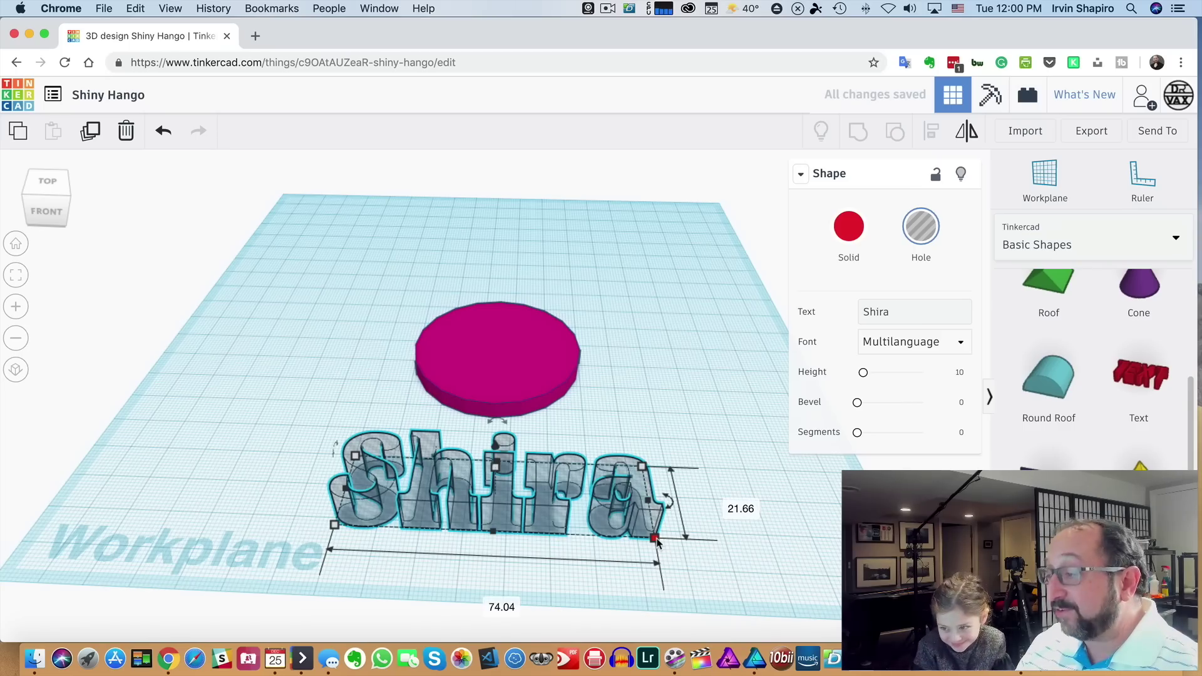
Step: Scale the Shira text down evenly to about 31 mm wide, placing it in front of the cylinder
mouse_move(656, 539)
left_mouse_down("shift")
mouse_move(560, 488)
mouse_move(475, 487)
left_mouse_up("shift")
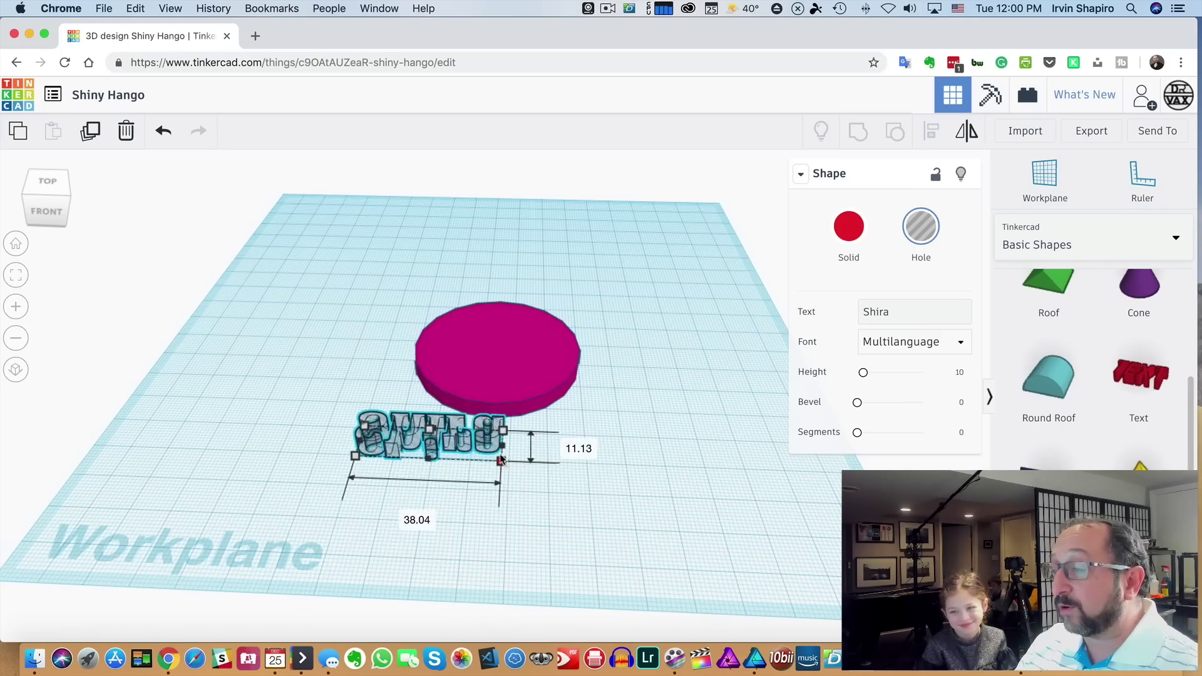
mouse_move(475, 486)
left_mouse_down("shift")
mouse_move(569, 406)
mouse_move(527, 355)
left_mouse_up("shift")
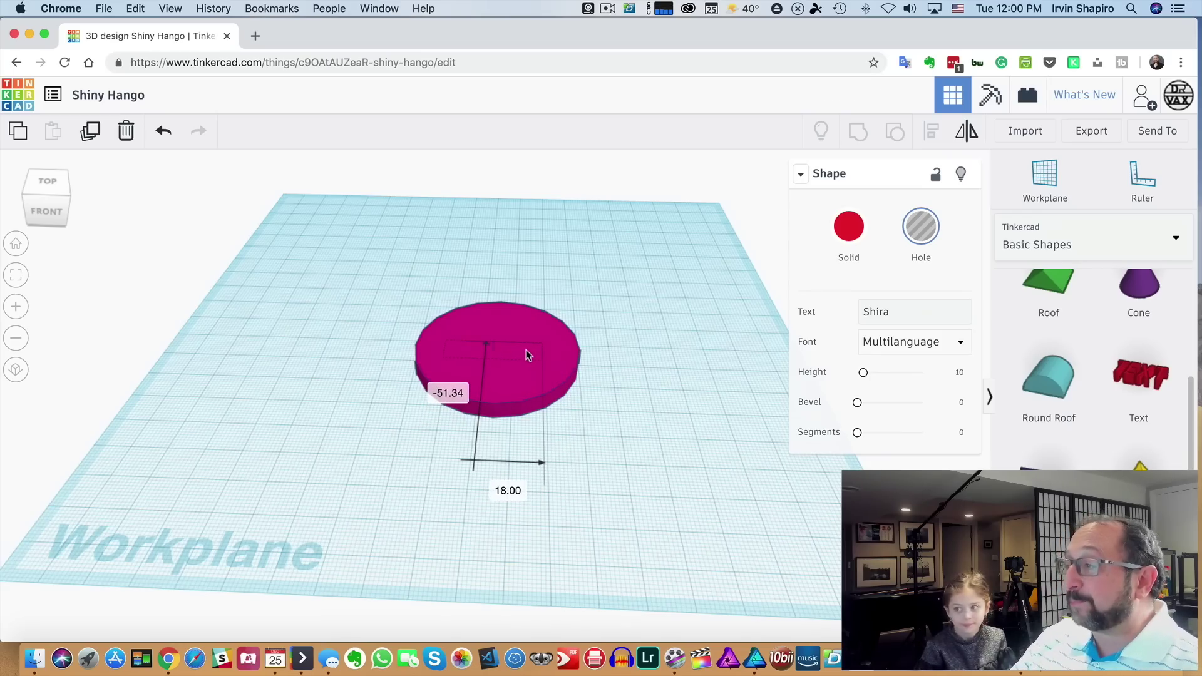
left_click_drag(526, 355, 514, 487)
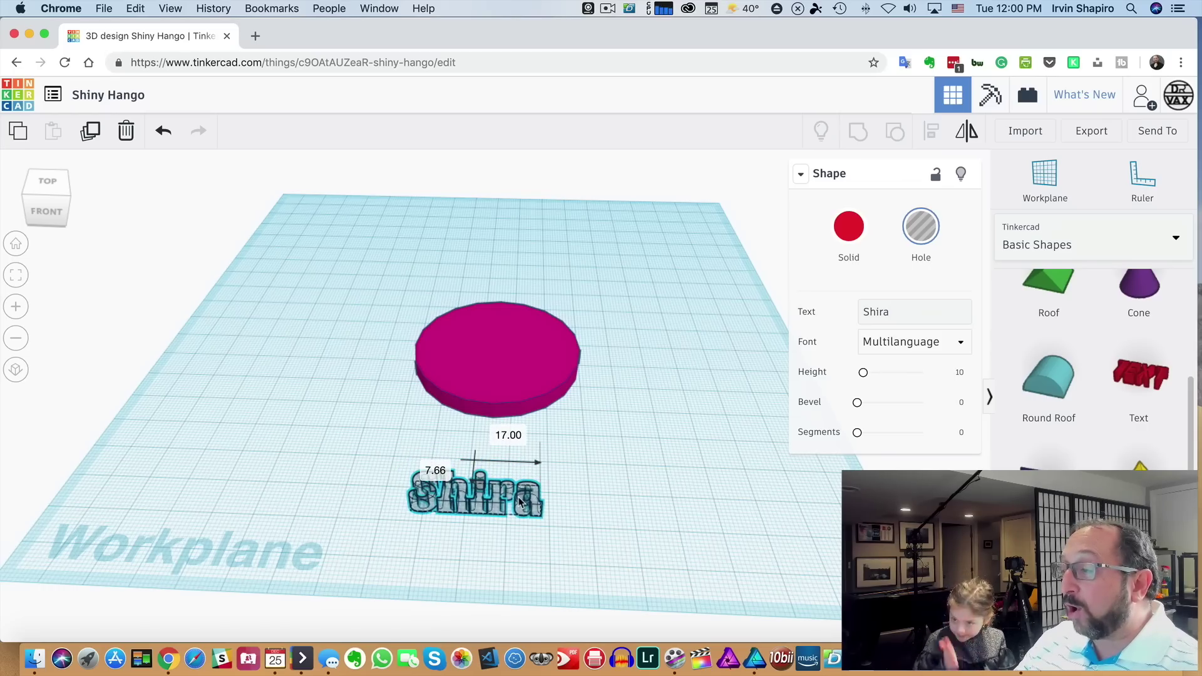
left_click_drag(515, 487, 511, 493)
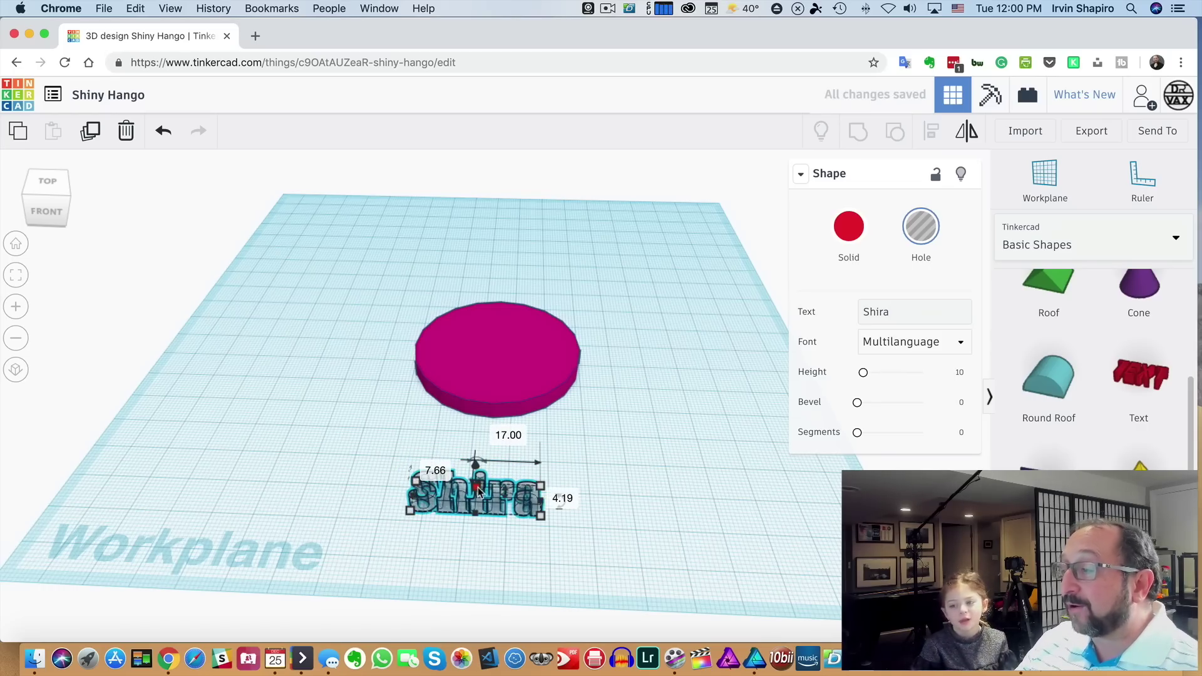
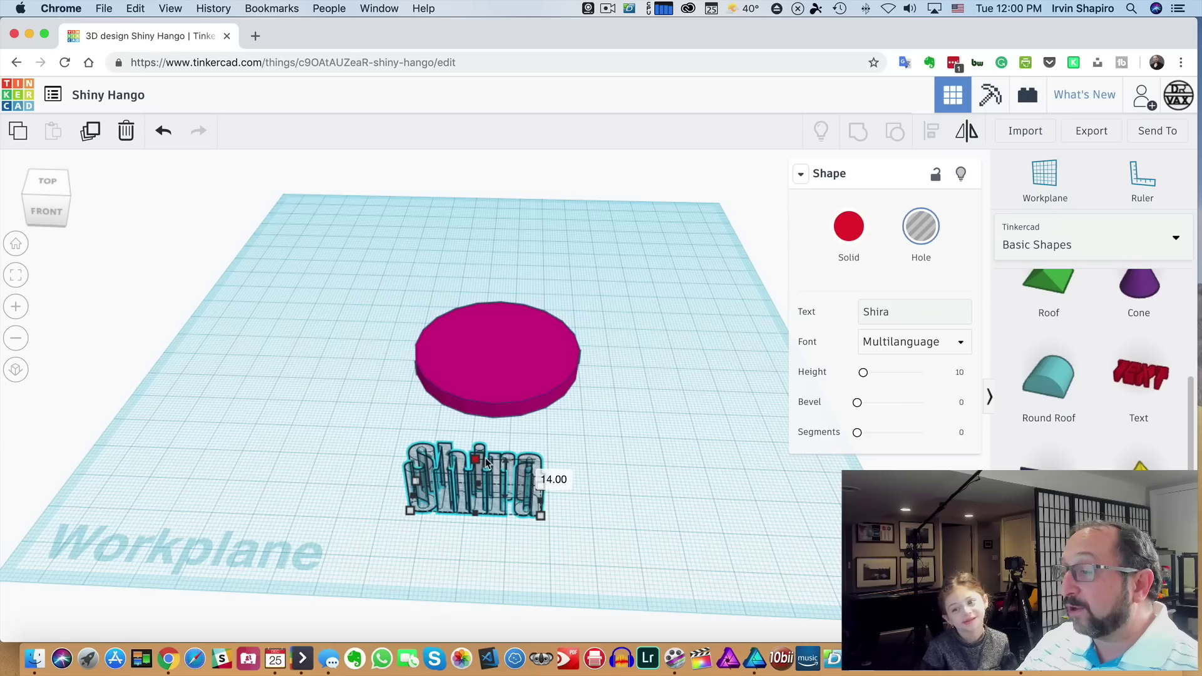
Step: Move the Shira hole text over the pink disc, stretch it across, and lift it slightly
left_click_drag(486, 462, 519, 372)
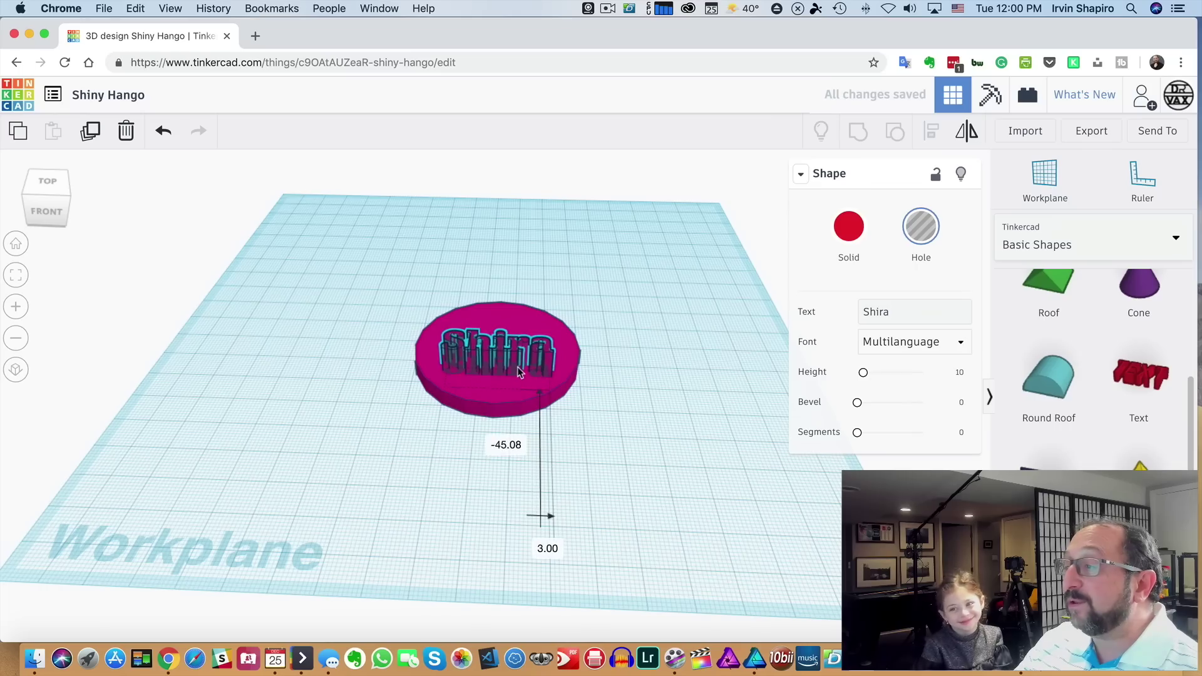
left_click_drag(517, 372, 526, 378)
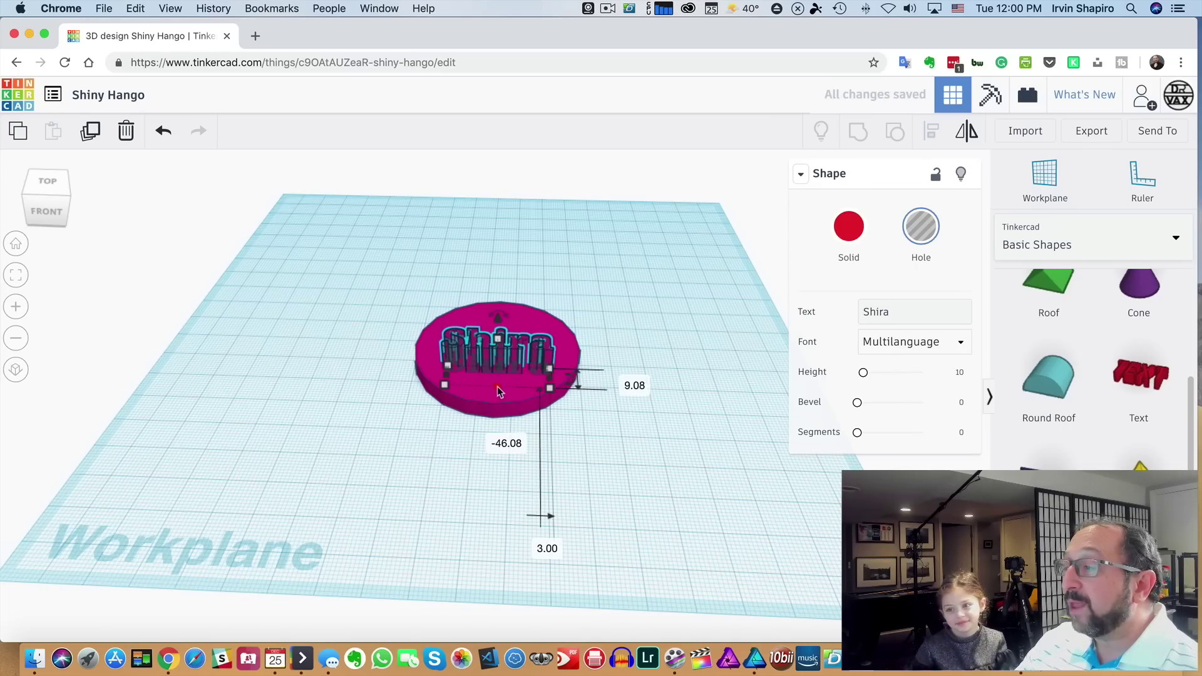
left_click_drag(496, 386, 493, 414)
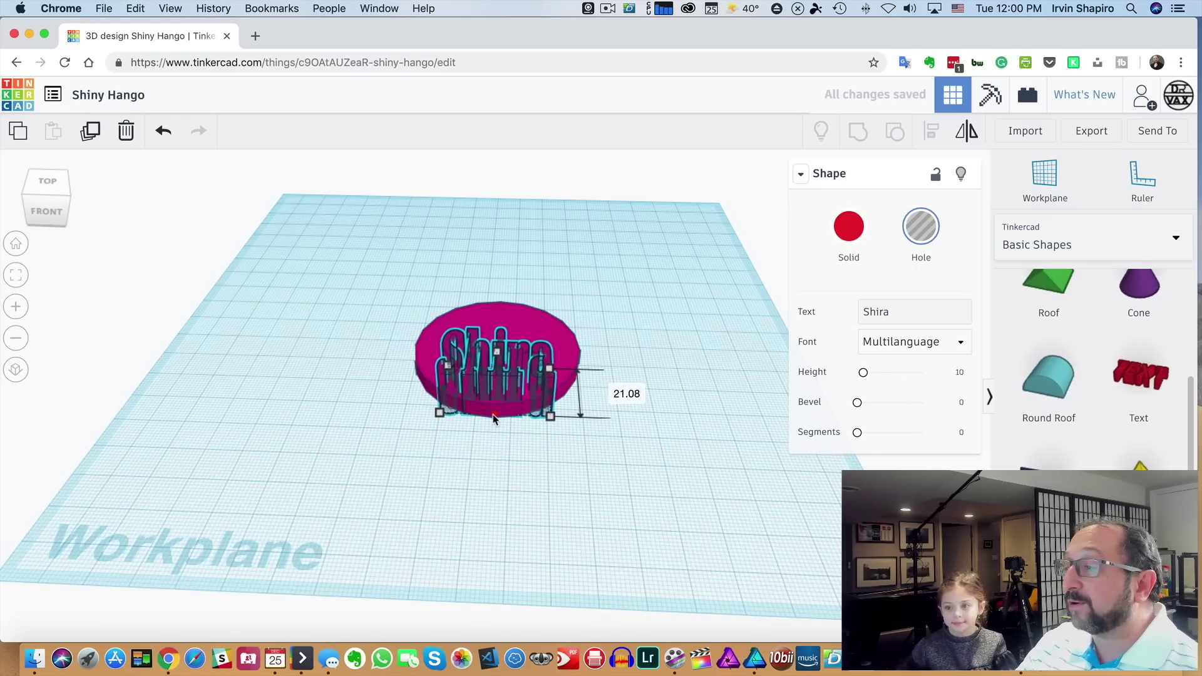
left_click_drag(499, 329, 504, 315)
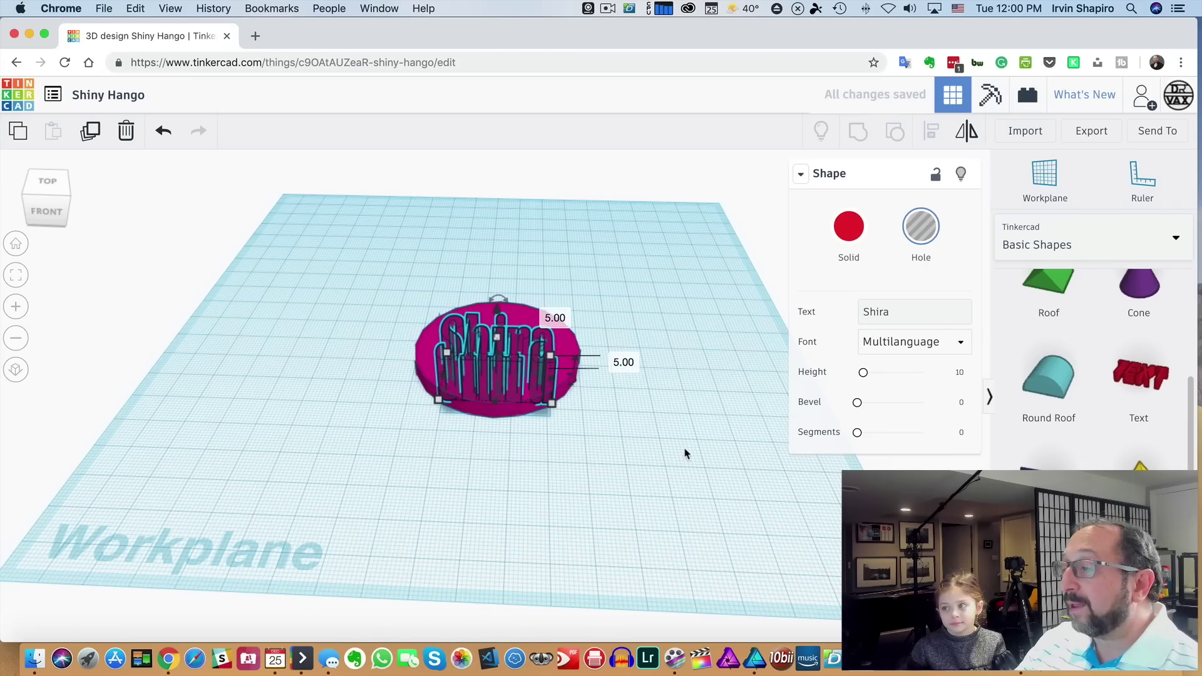
scroll(684, 454, "up", 5)
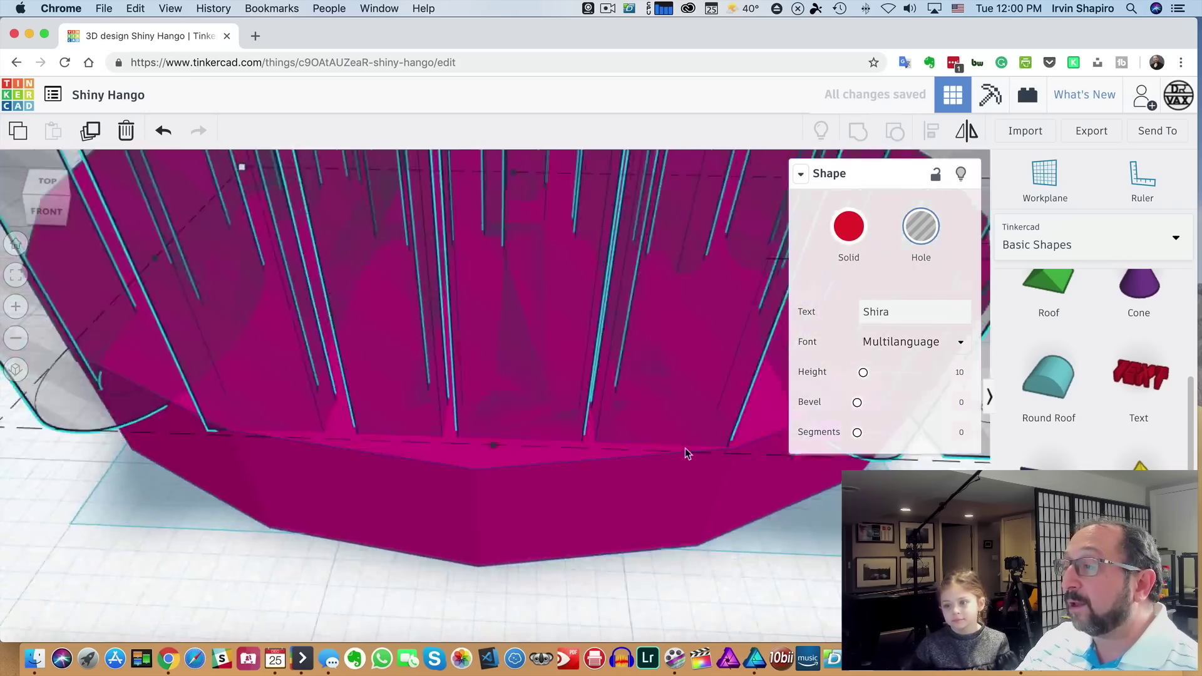
scroll(685, 454, "down", 4)
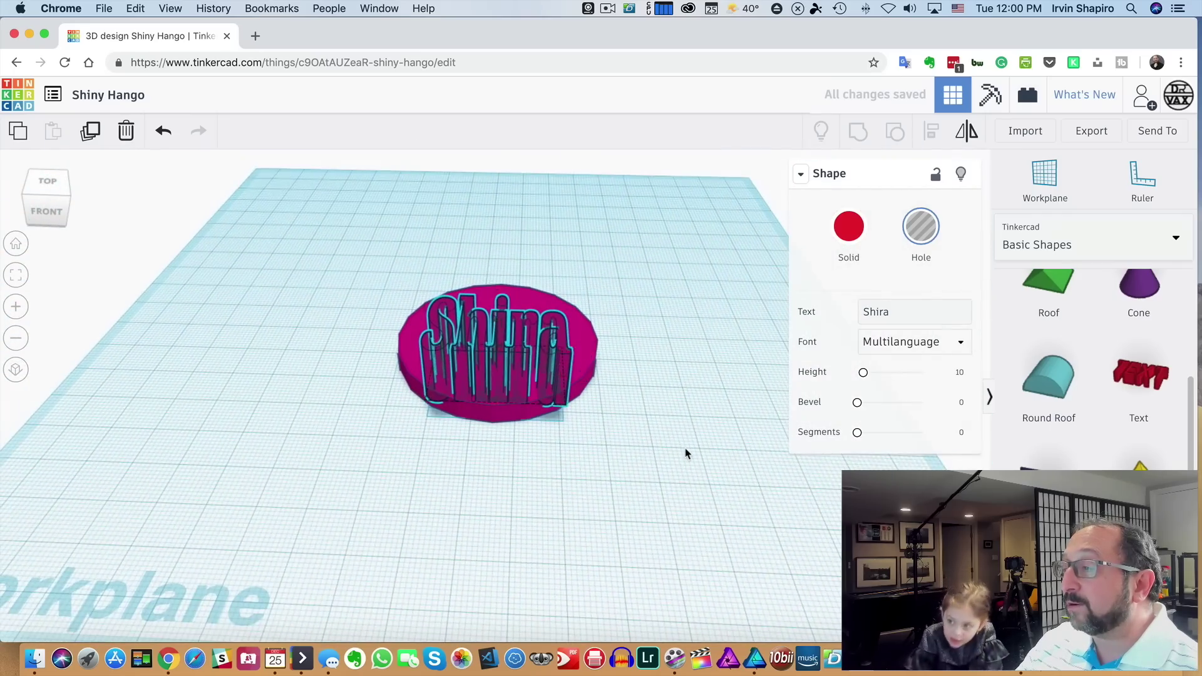
right_click_drag(685, 451, 456, 406)
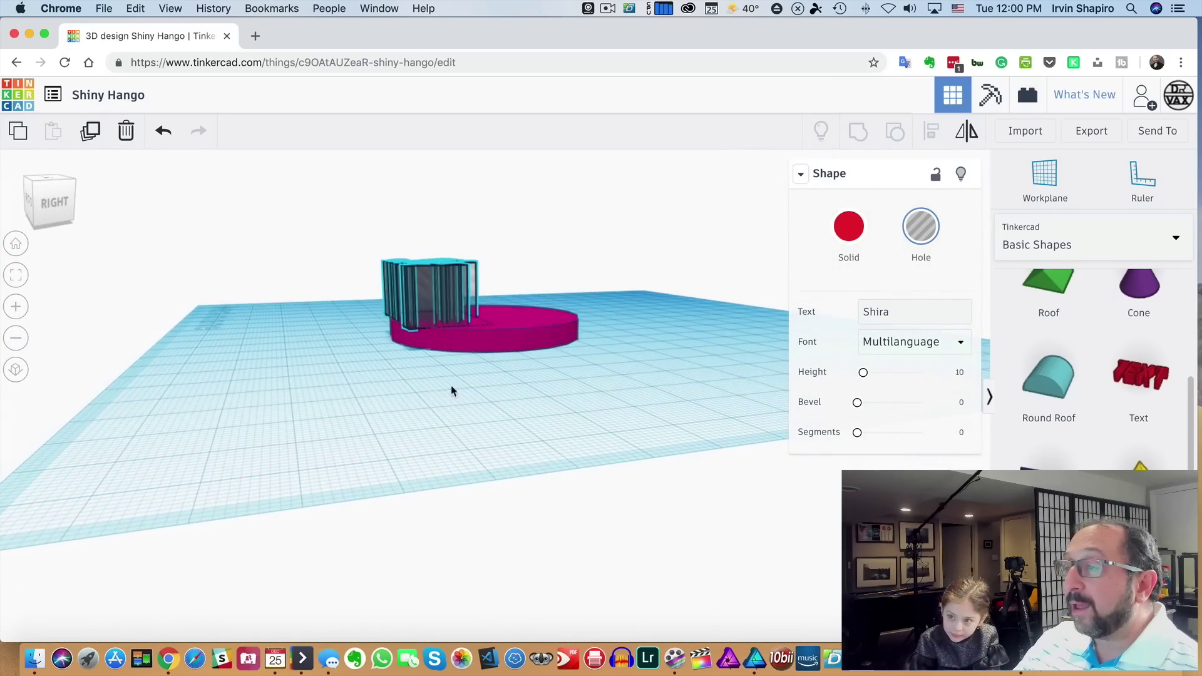
Step: Lower the Shira hole text into the pink disc so the letters pass through it
left_click_drag(428, 290, 489, 292)
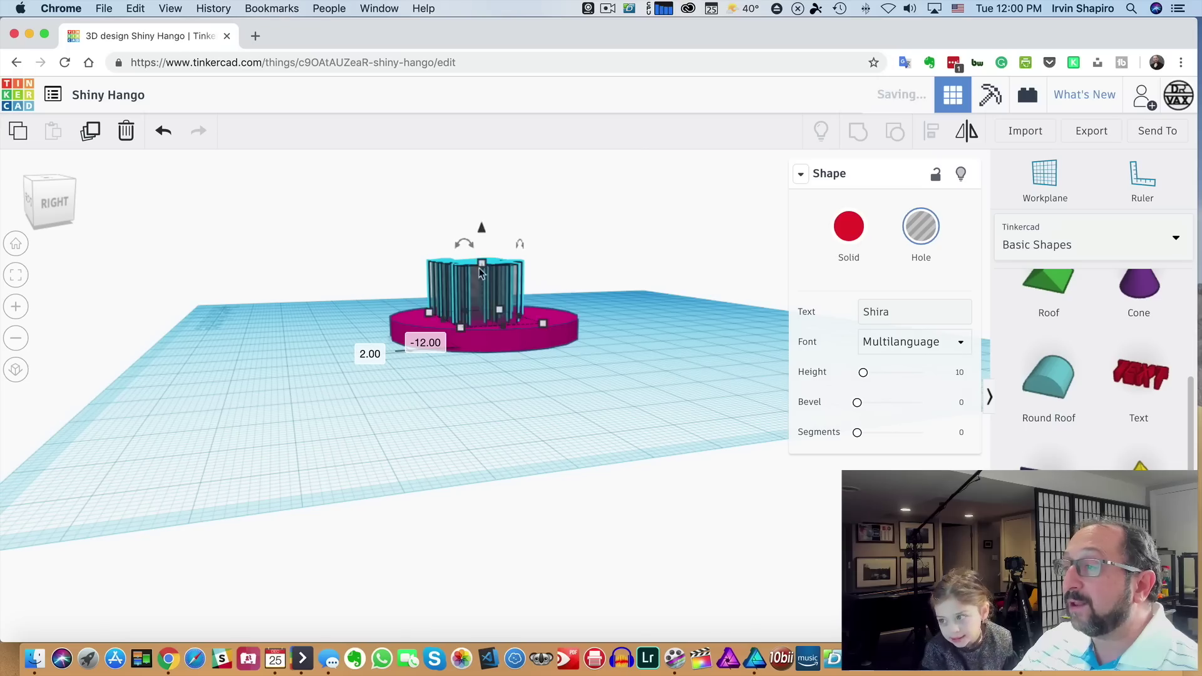
left_click_drag(481, 238, 487, 263)
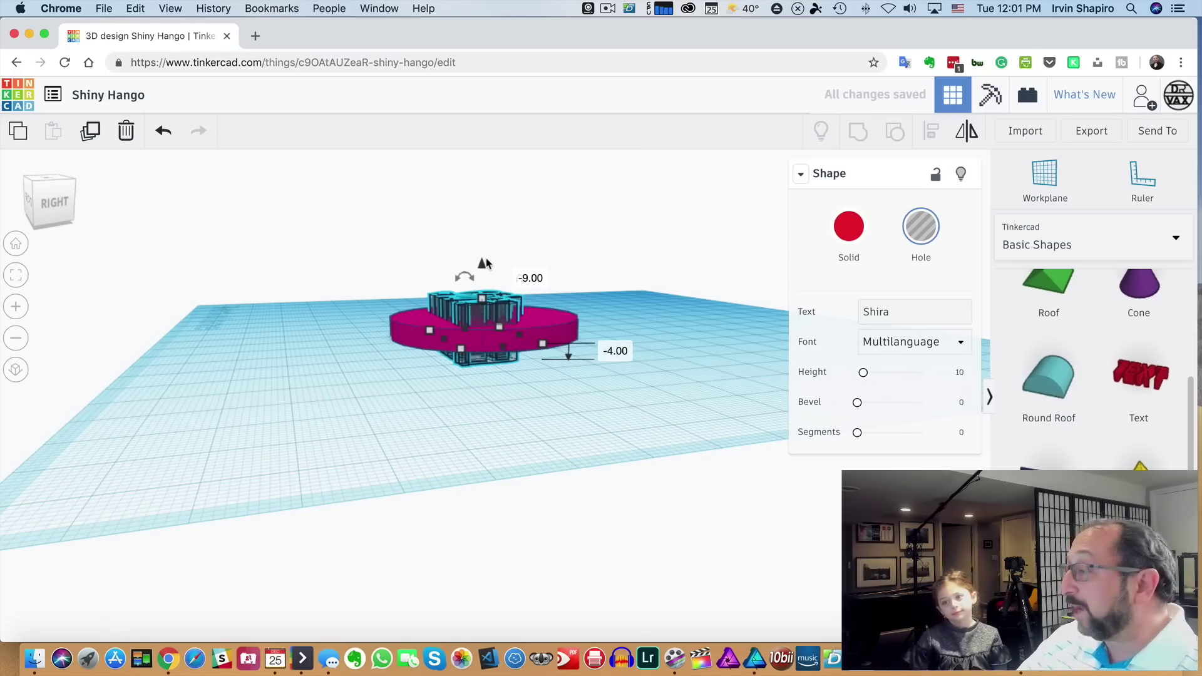
right_click_drag(523, 441, 542, 327)
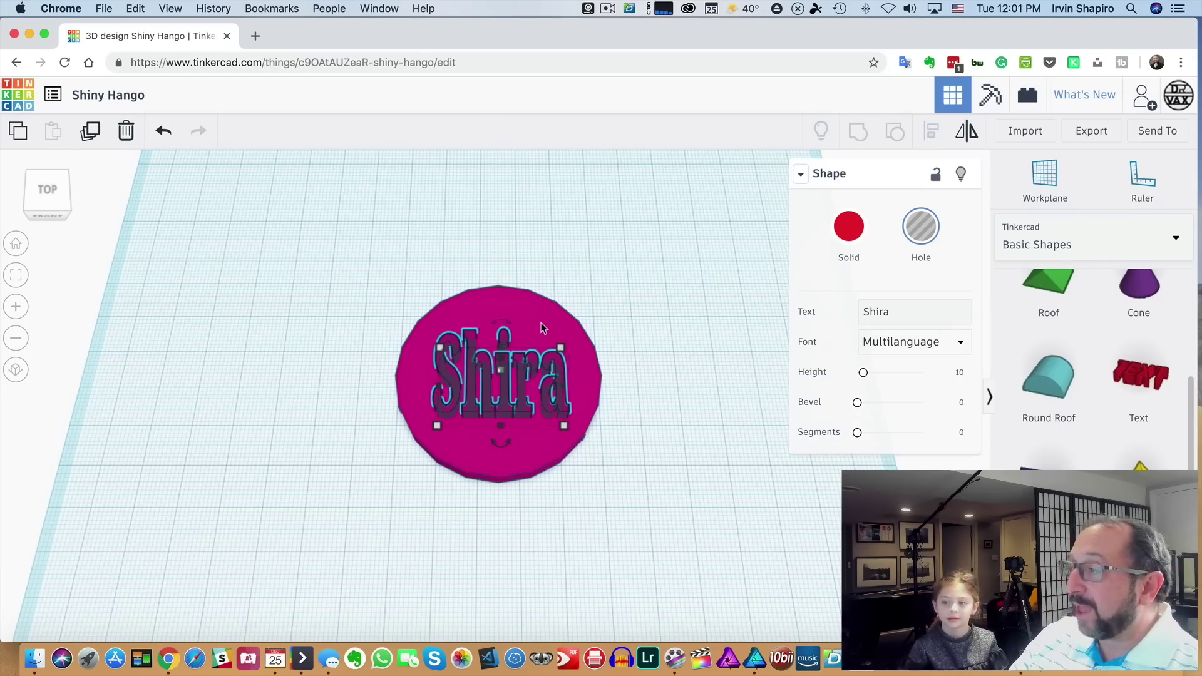
Step: Group the pink disc with the Shira hole text, then inspect the cut letters from top and underside
left_click(539, 326)
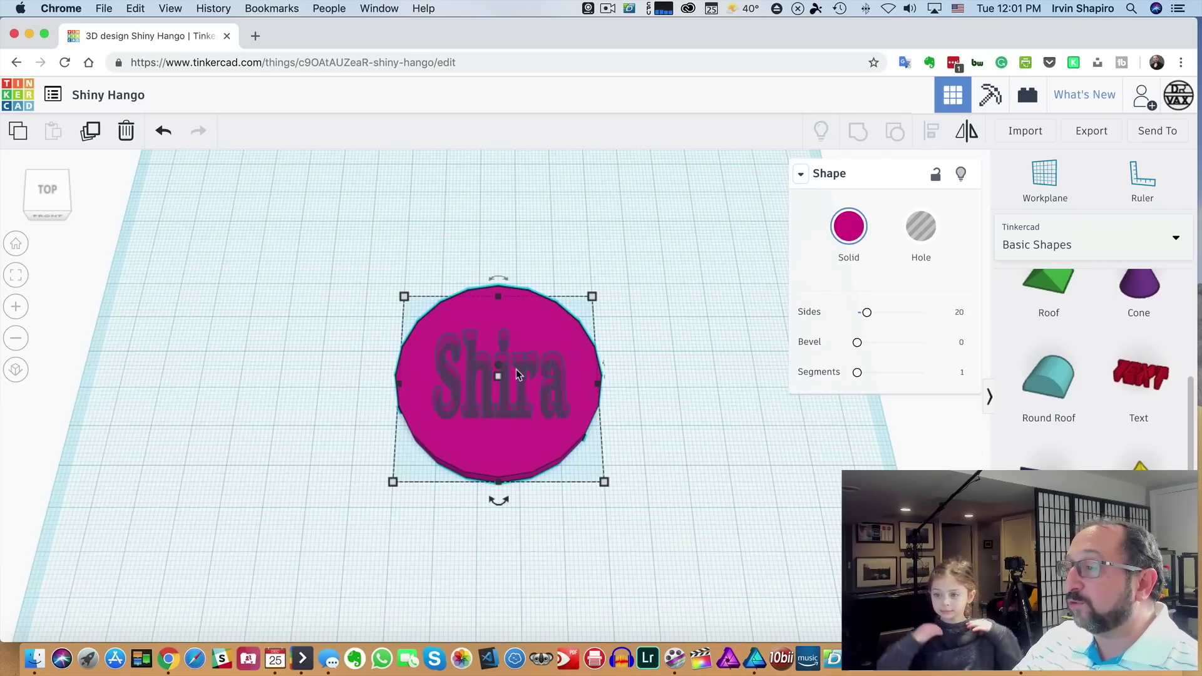
left_click(515, 370)
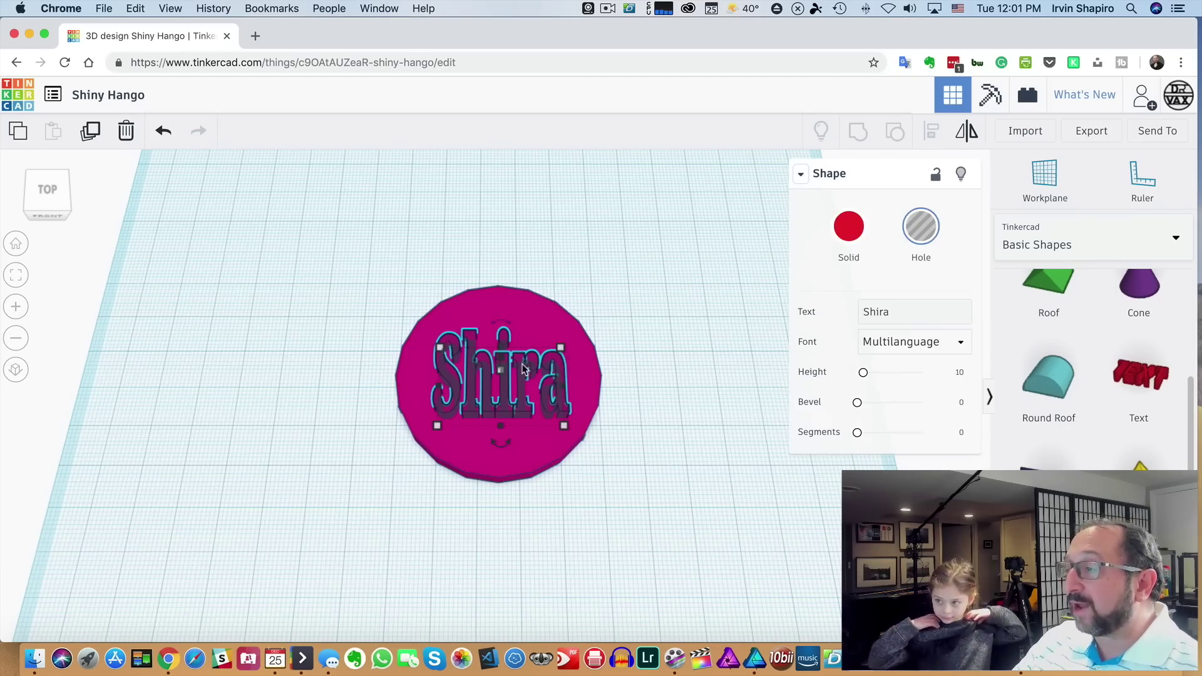
left_click(535, 320, "shift")
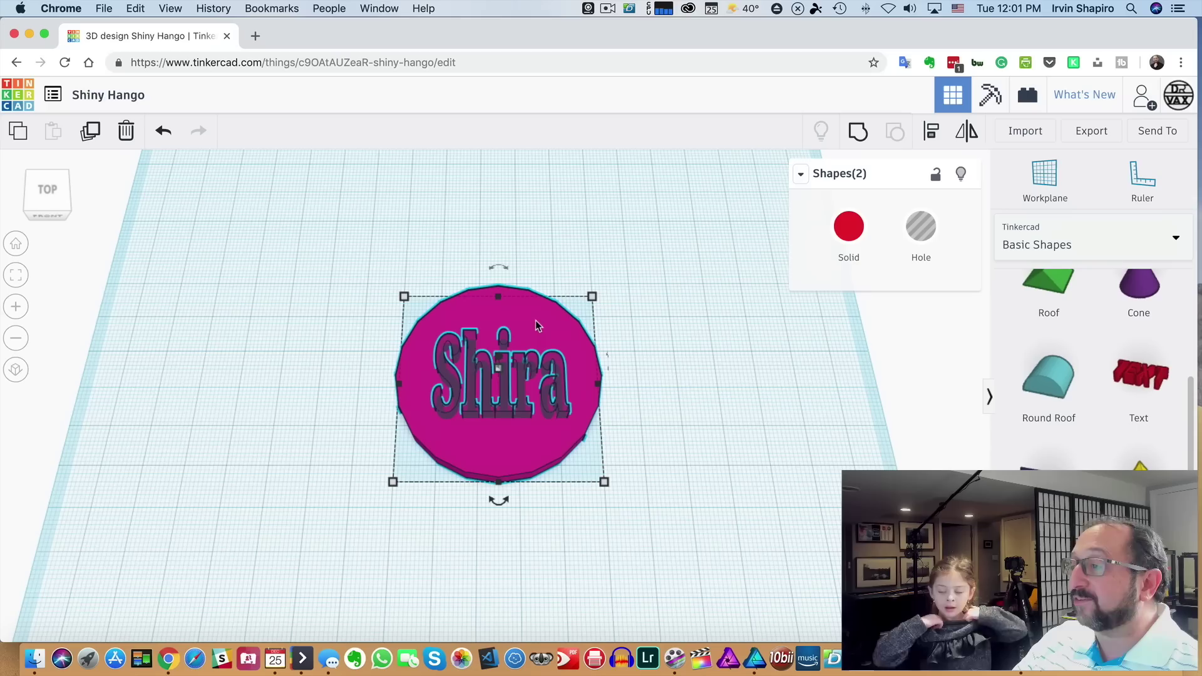
left_click(860, 135)
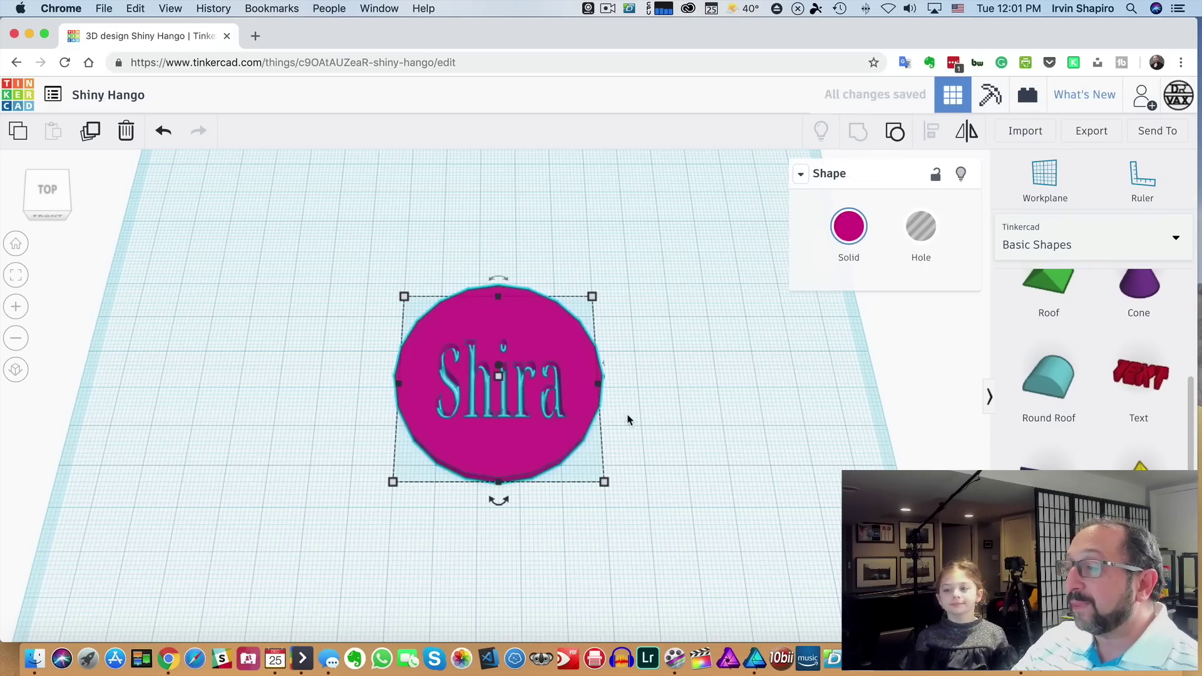
left_click(648, 420)
mouse_move(675, 430)
right_mouse_down()
mouse_move(693, 490)
mouse_move(672, 509)
right_mouse_up()
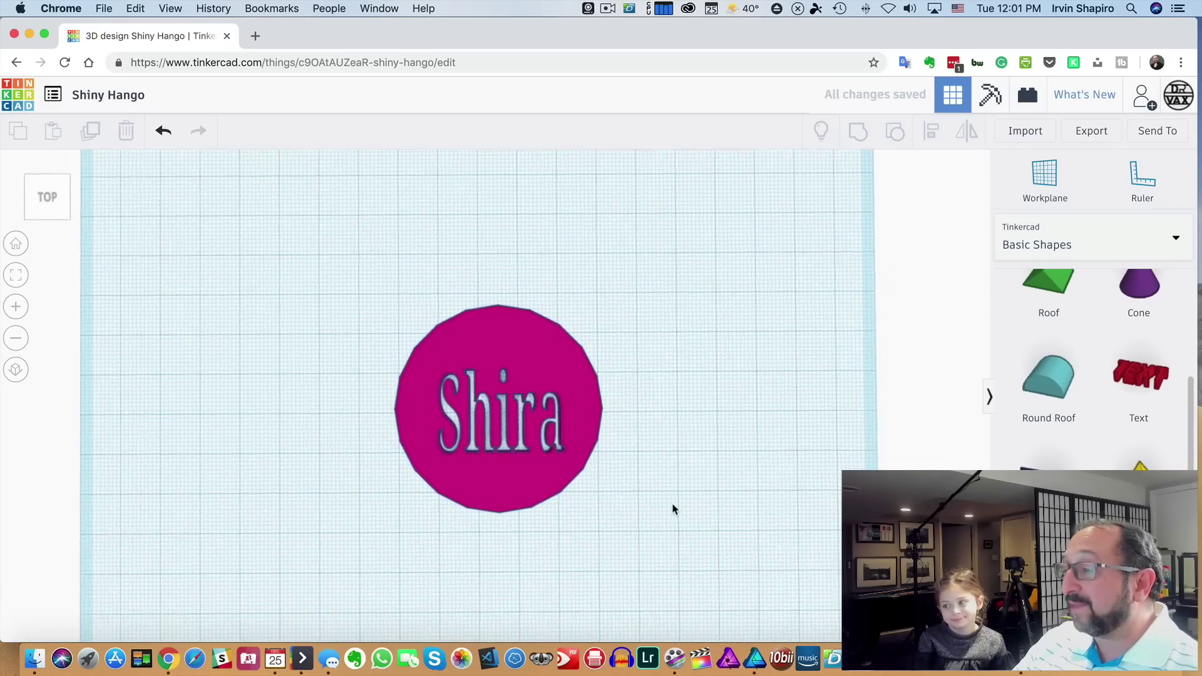
mouse_move(672, 508)
right_mouse_down()
mouse_move(679, 269)
mouse_move(675, 490)
right_mouse_up()
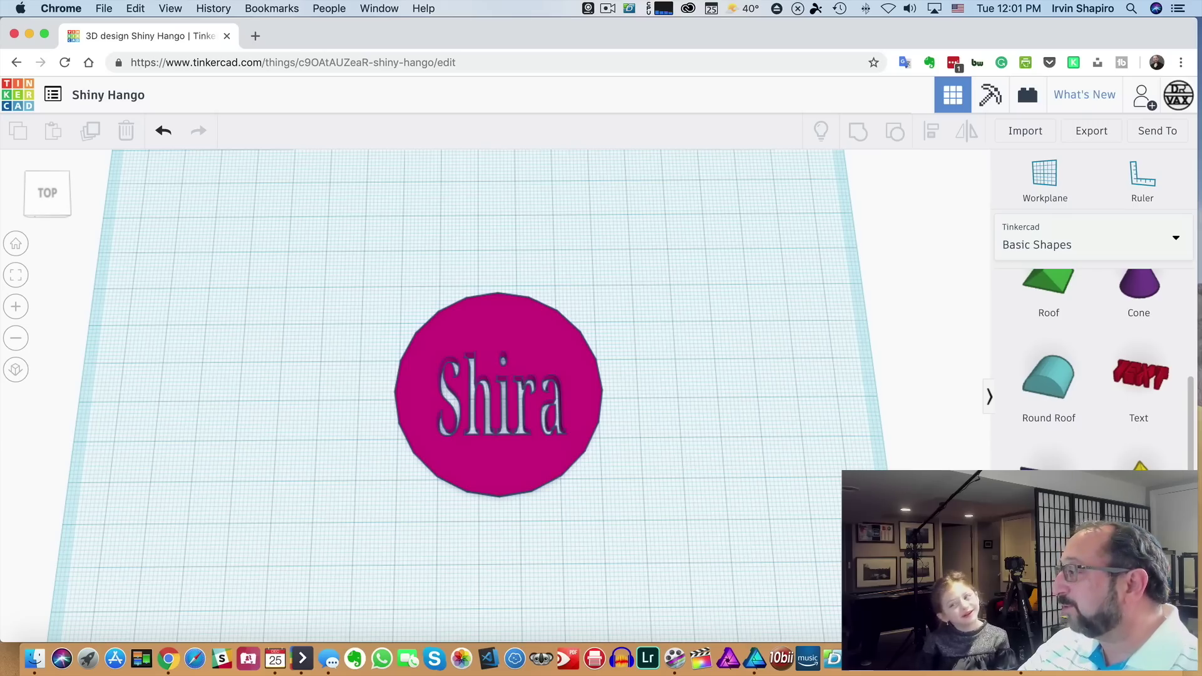
scroll(1094, 367, "down", 1)
scroll(1094, 366, "down", 4)
scroll(1094, 366, "down", 1)
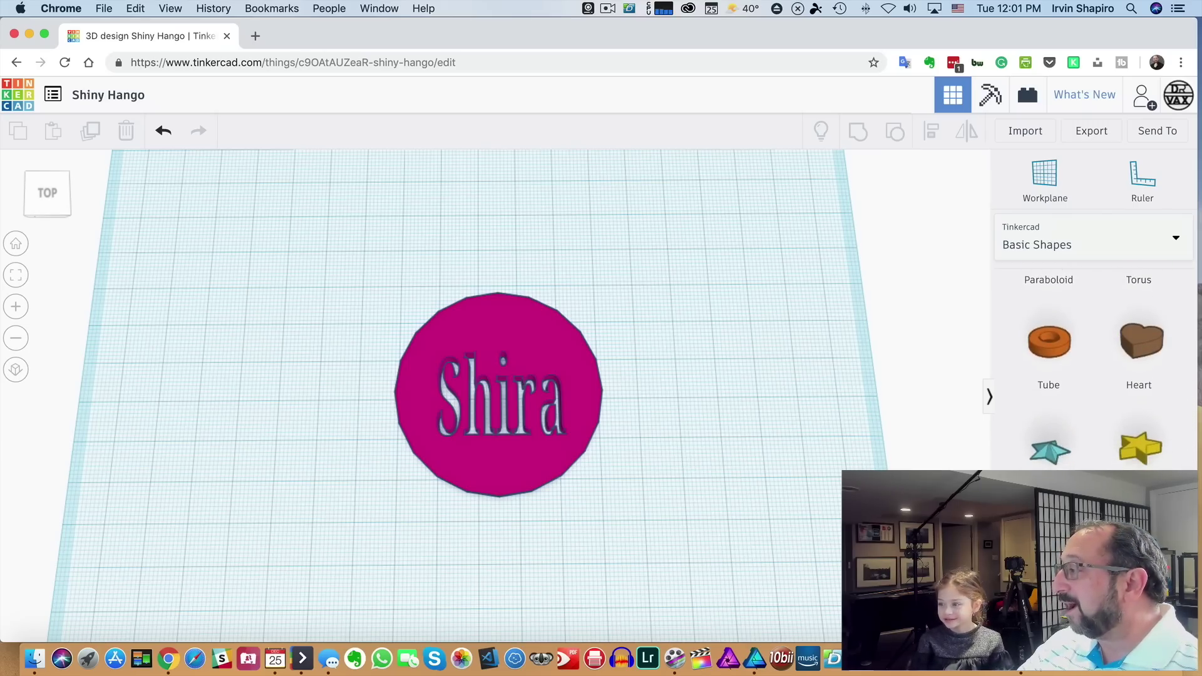
mouse_move(1049, 441)
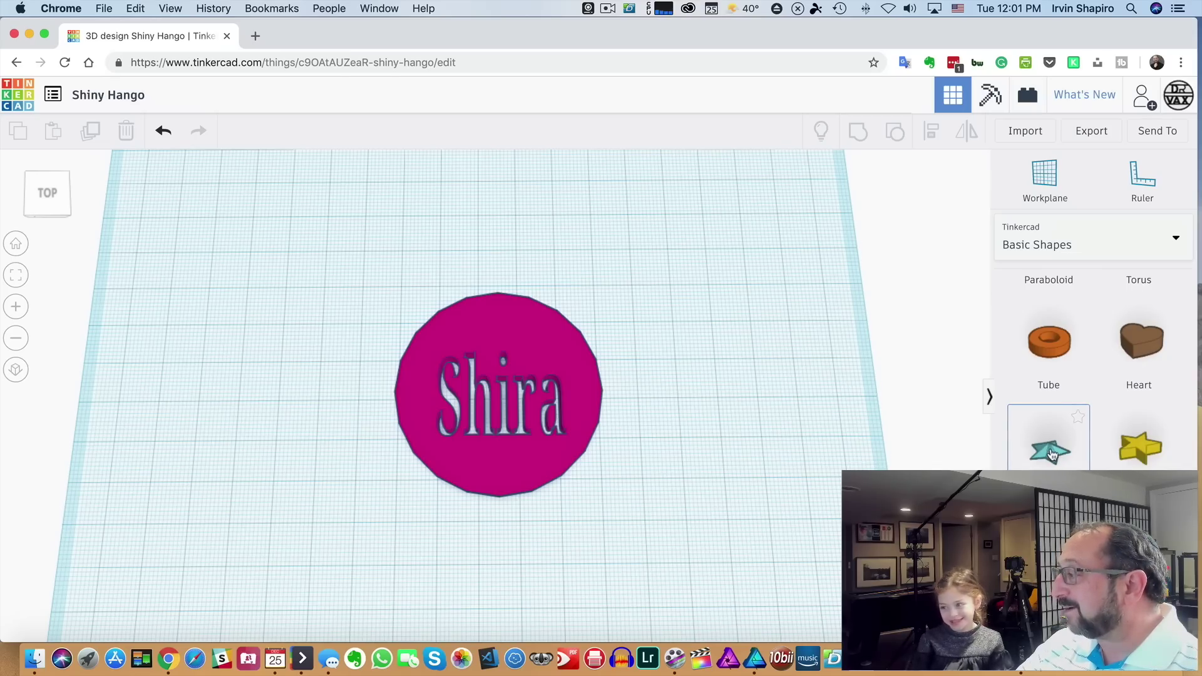
scroll(1052, 454, "down", 2)
scroll(1050, 460, "down", 1)
scroll(1050, 467, "up", 1)
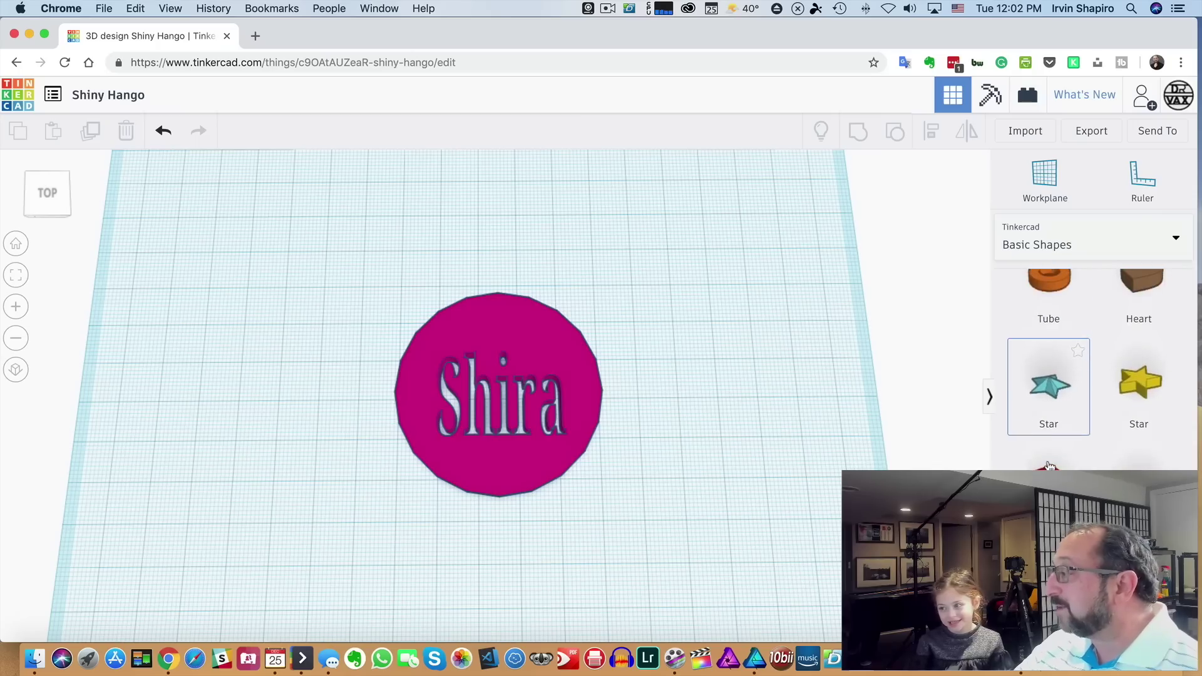
scroll(1050, 467, "up", 2)
scroll(1050, 467, "up", 3)
scroll(1049, 466, "up", 3)
scroll(1049, 467, "down", 1)
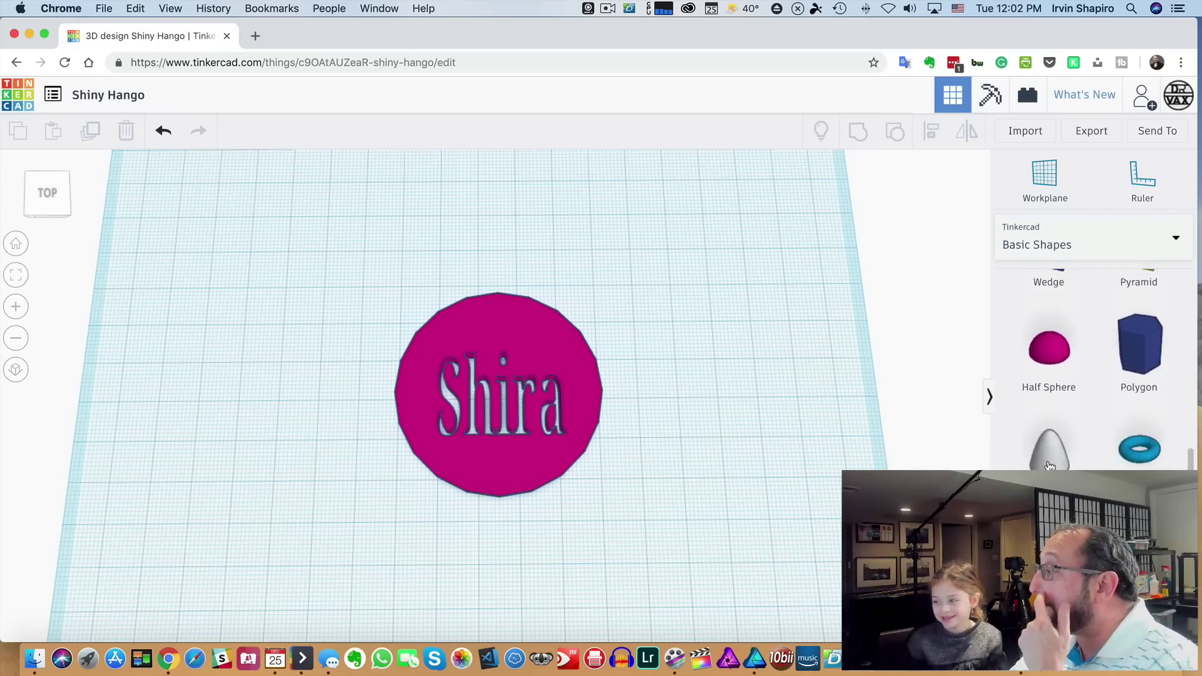
scroll(1050, 467, "down", 1)
scroll(1049, 466, "down", 1)
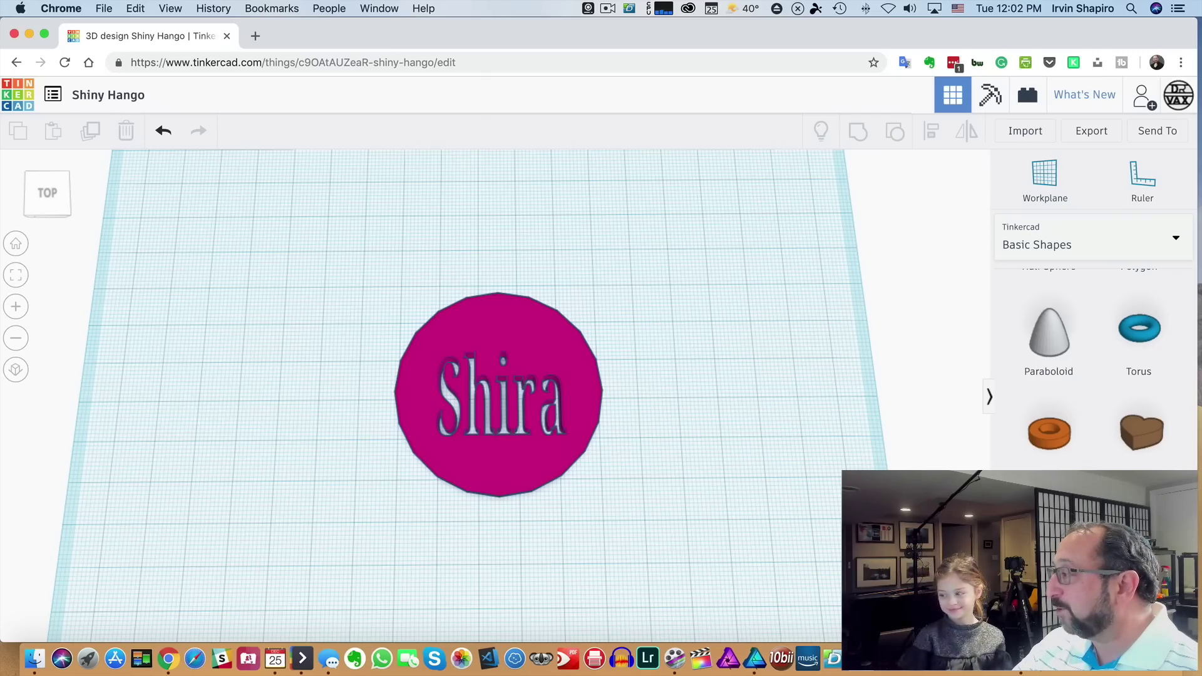
mouse_move(1139, 431)
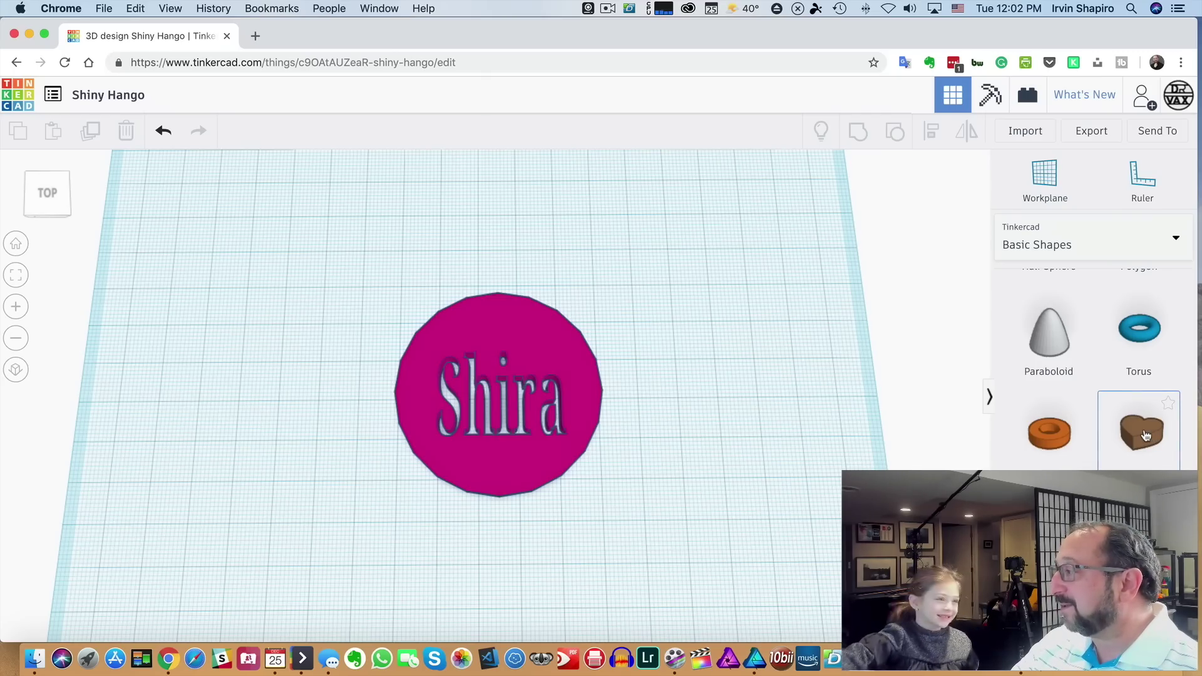
Step: Add a magenta heart shape beside the Shira coin
left_click_drag(1145, 435, 713, 418)
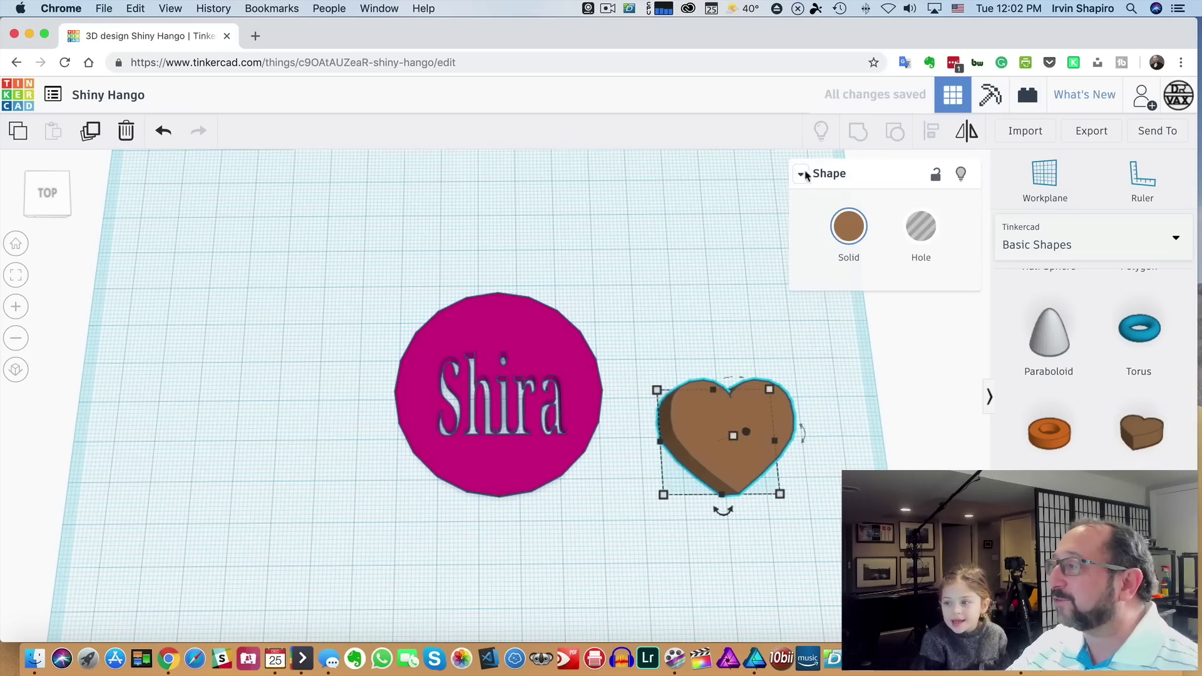
left_click(851, 231)
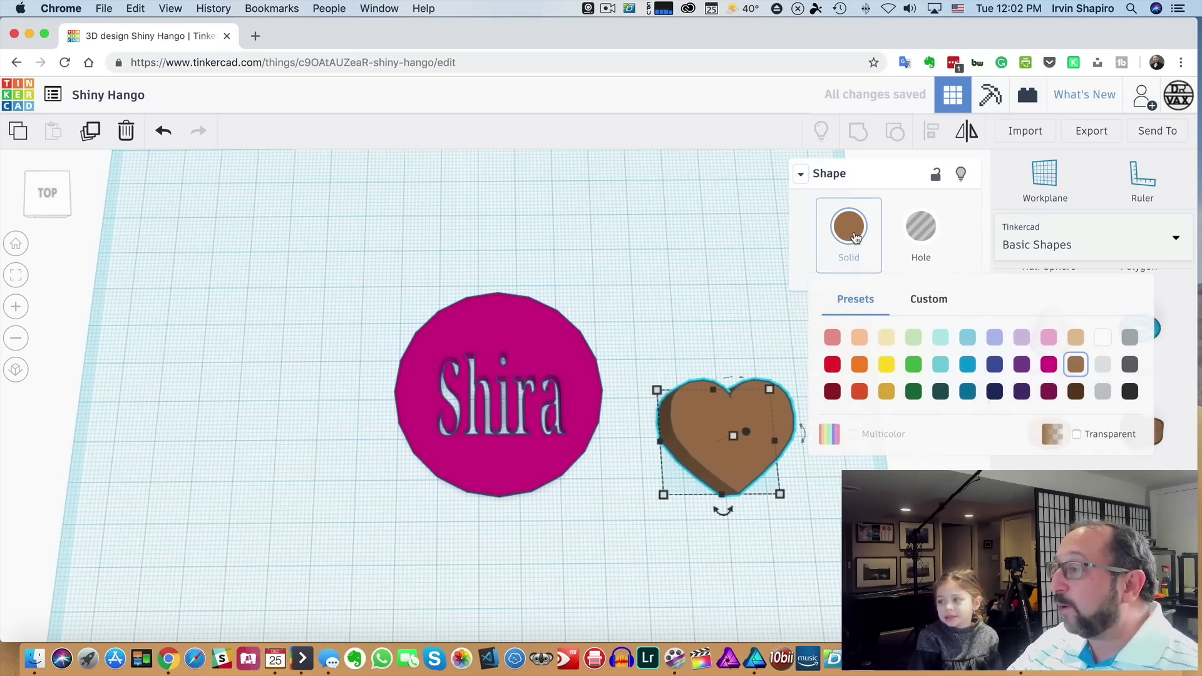
left_click(1049, 366)
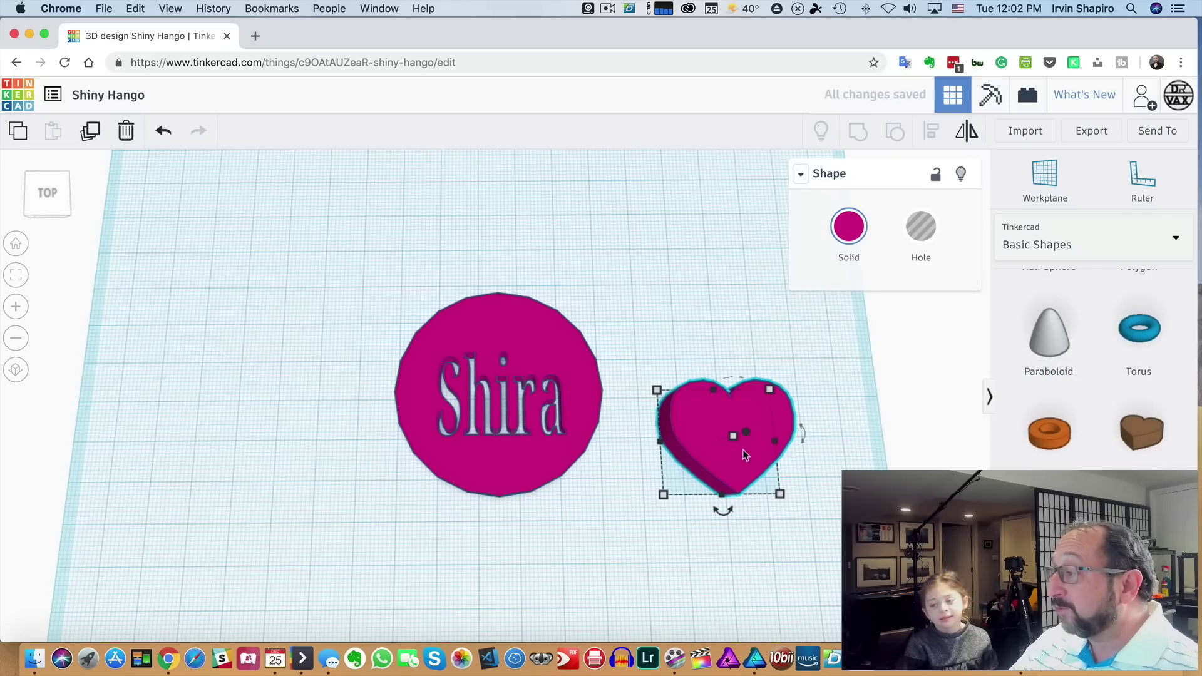
mouse_move(727, 441)
left_mouse_down()
mouse_move(505, 367)
mouse_move(726, 406)
left_mouse_up()
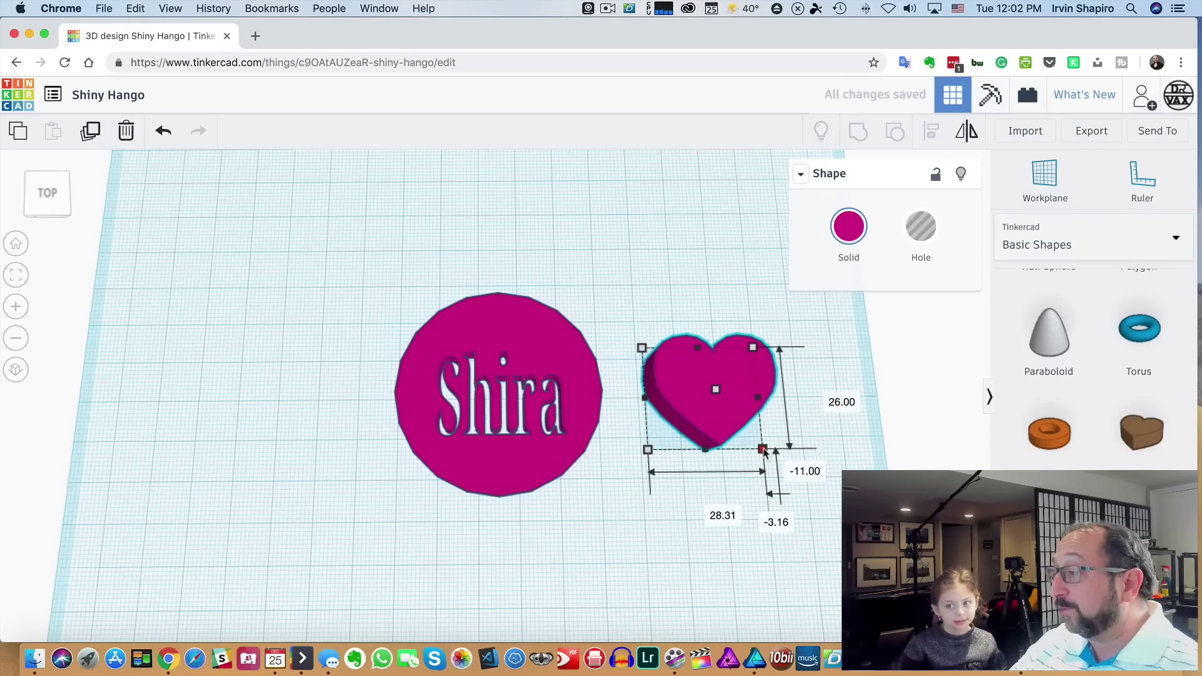
Step: Set the heart's height and width to 8 units each
left_click_drag(765, 450, 693, 387)
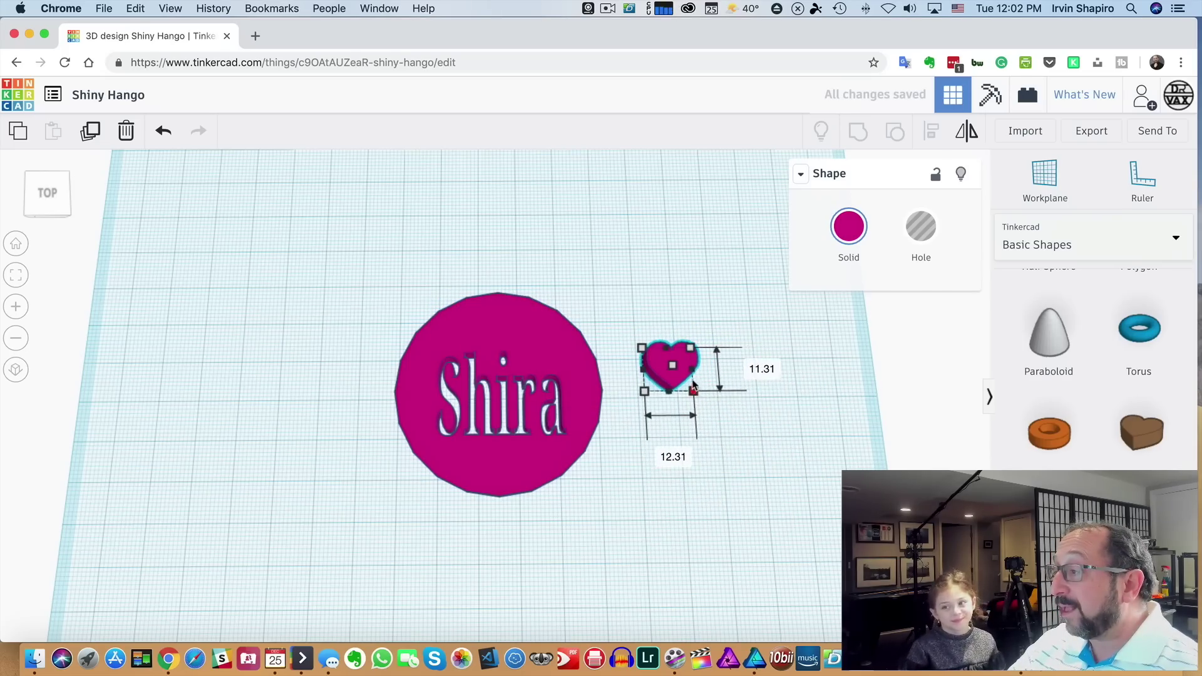
mouse_move(667, 346)
left_mouse_down()
mouse_move(493, 333)
mouse_move(641, 369)
left_mouse_up()
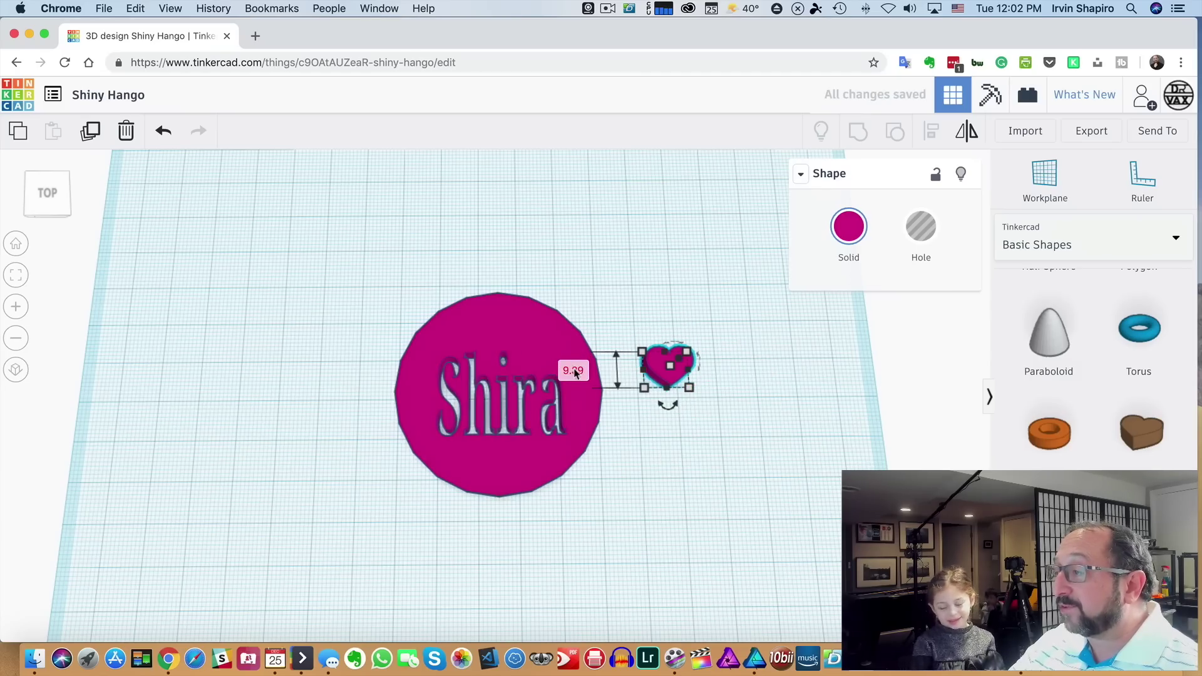
left_click(575, 372)
type("8")
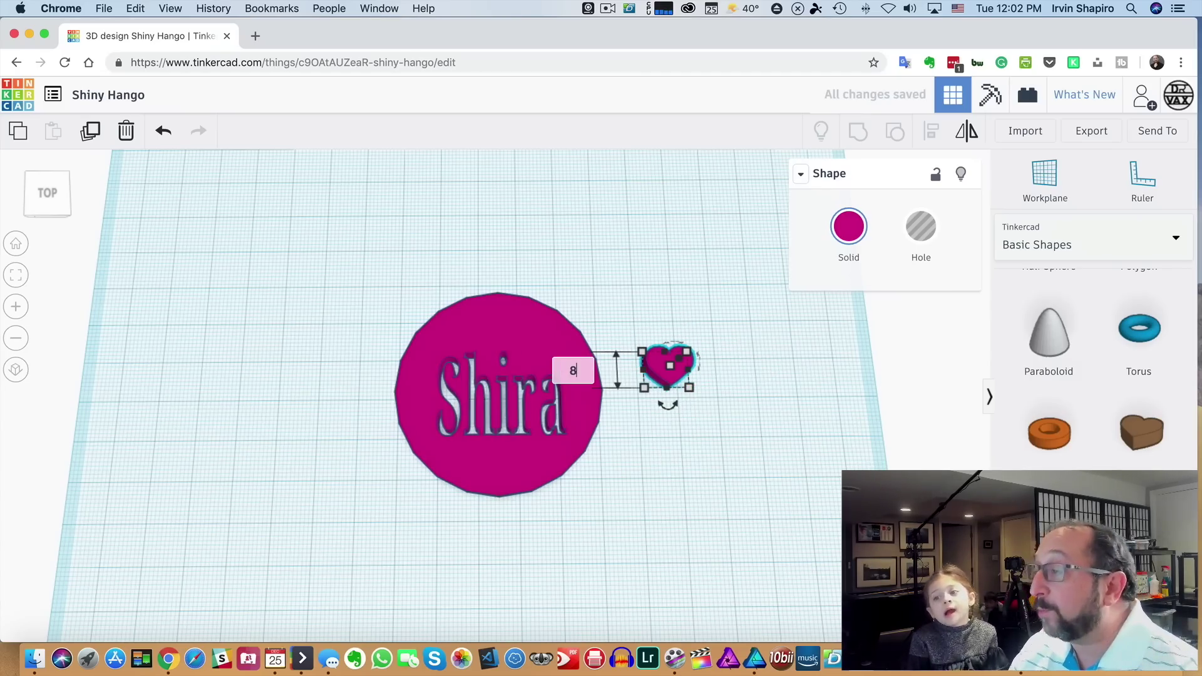
key("Return")
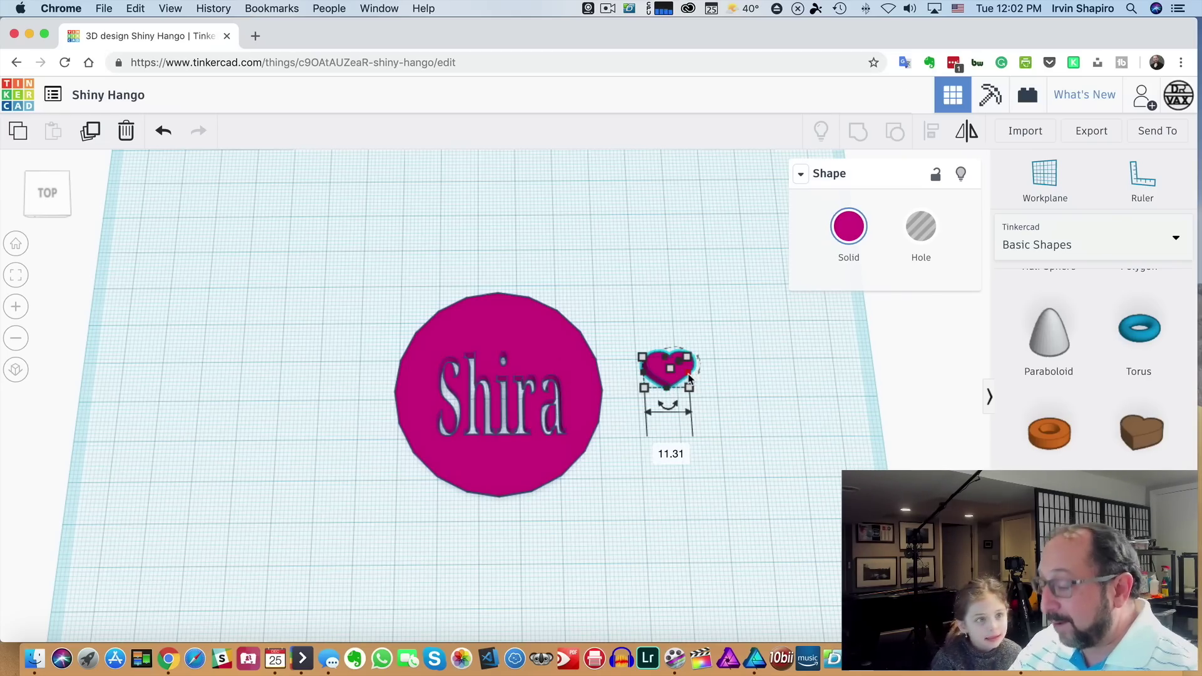
left_click(676, 455)
type("8")
key("BackSpace")
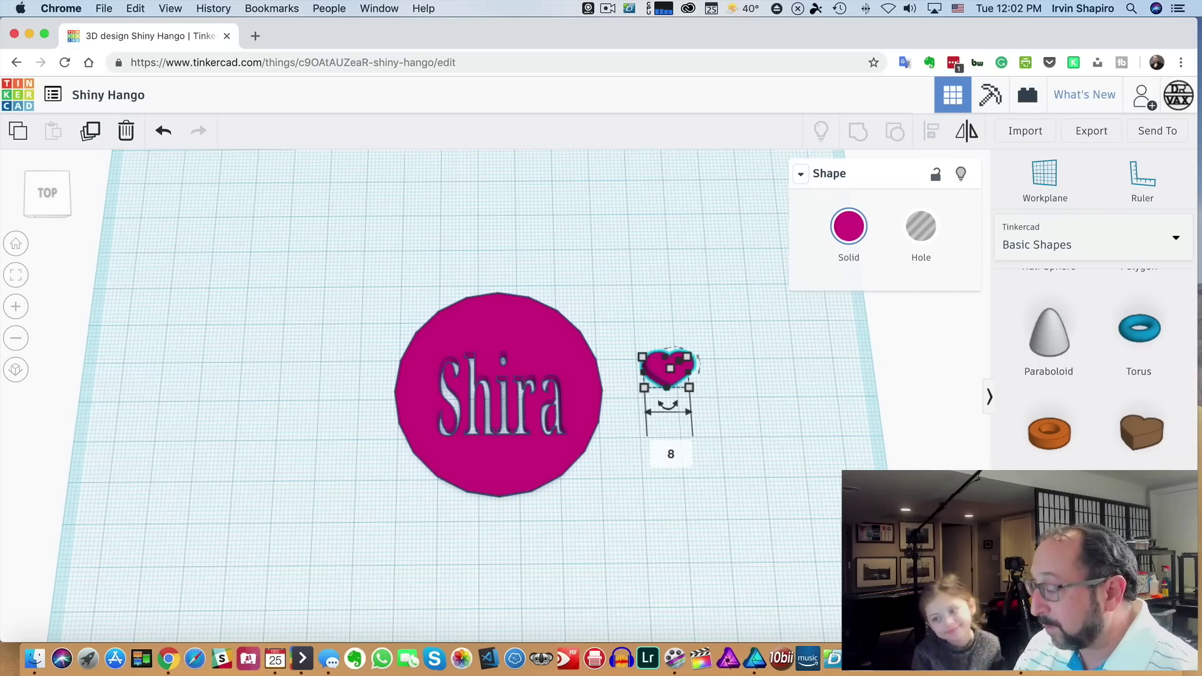
key("Return")
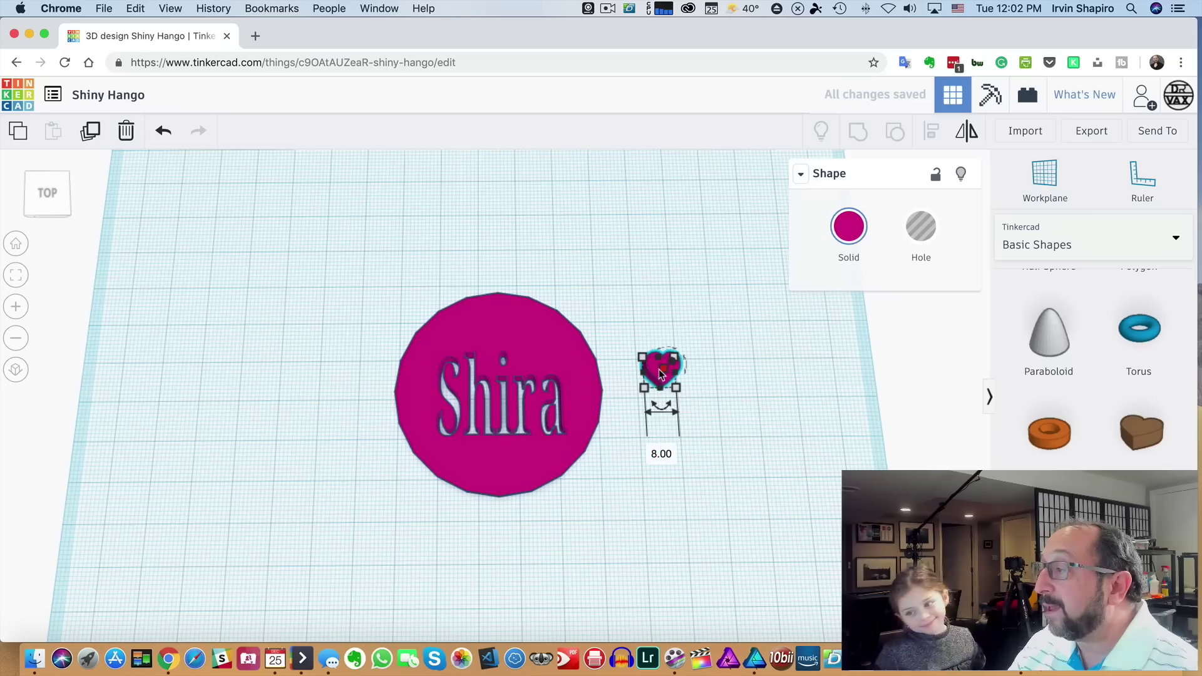
left_click_drag(660, 387, 669, 380)
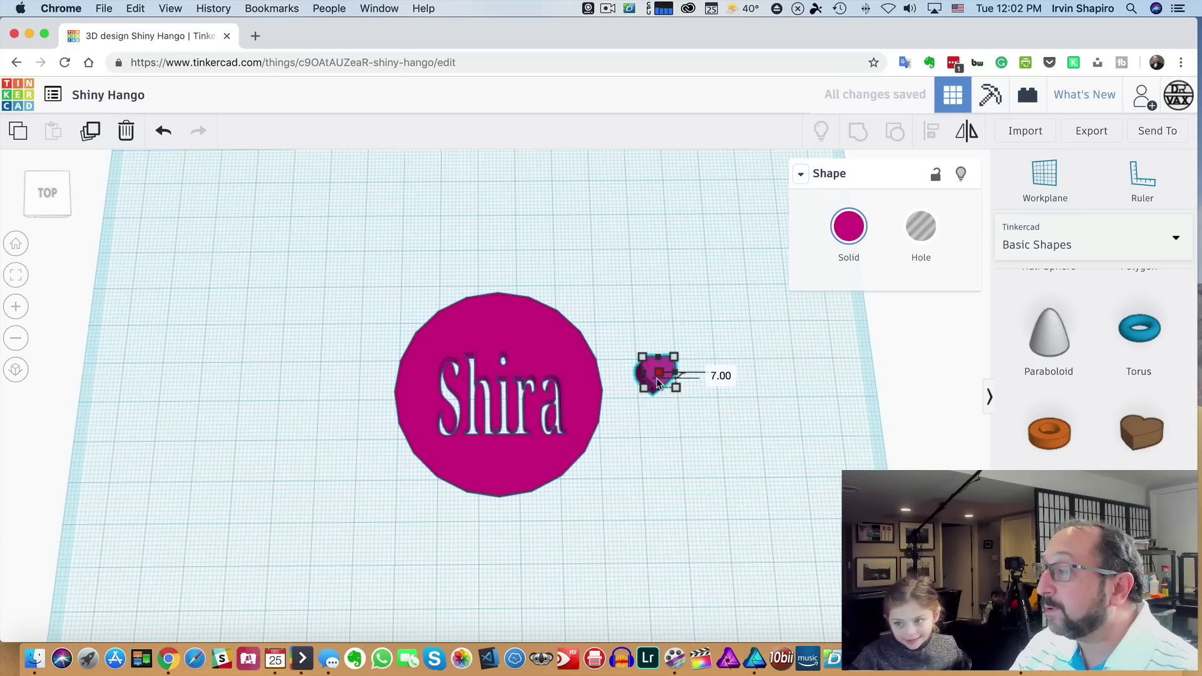
Step: Shrink the heart to about 6 units and place it on the coin above 'Shira'
mouse_move(669, 379)
left_mouse_down()
mouse_move(679, 374)
mouse_move(489, 326)
left_mouse_up()
left_click(745, 447)
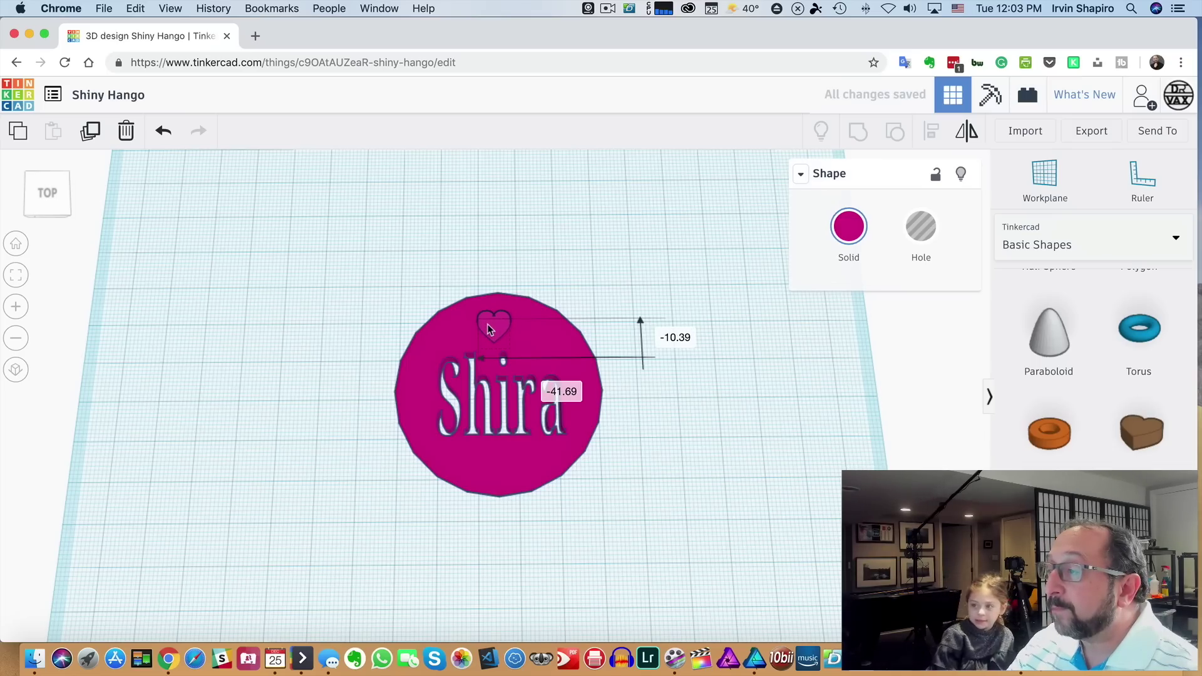
left_click_drag(490, 325, 491, 325)
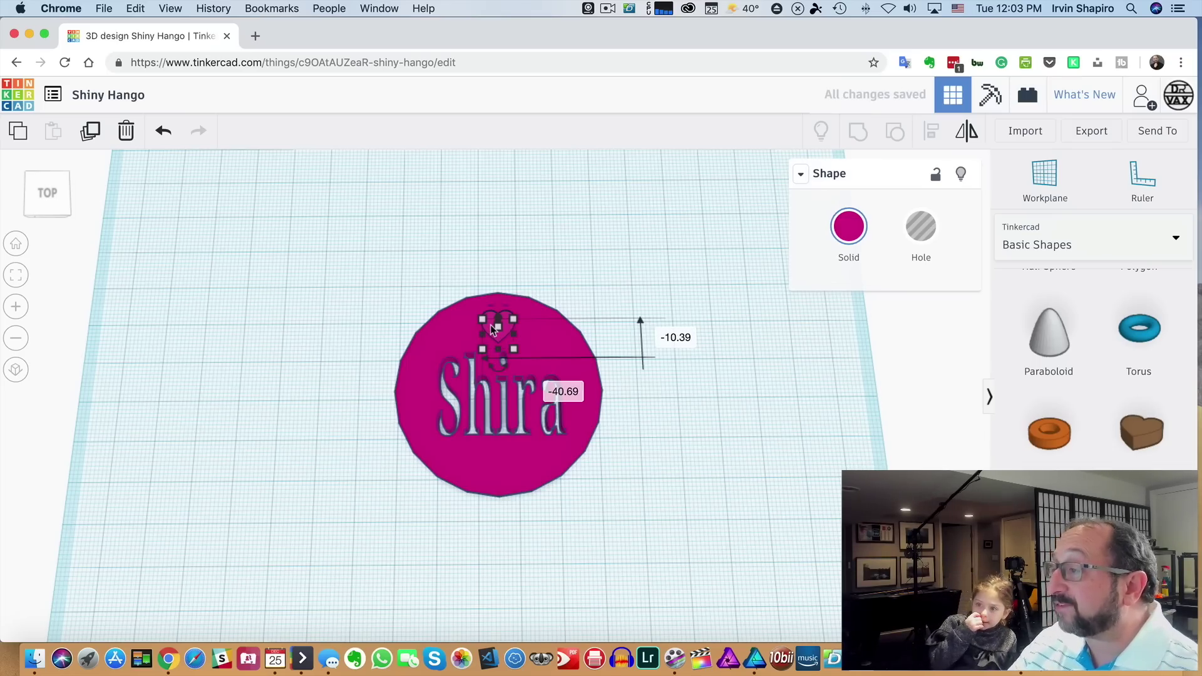
left_click(726, 478)
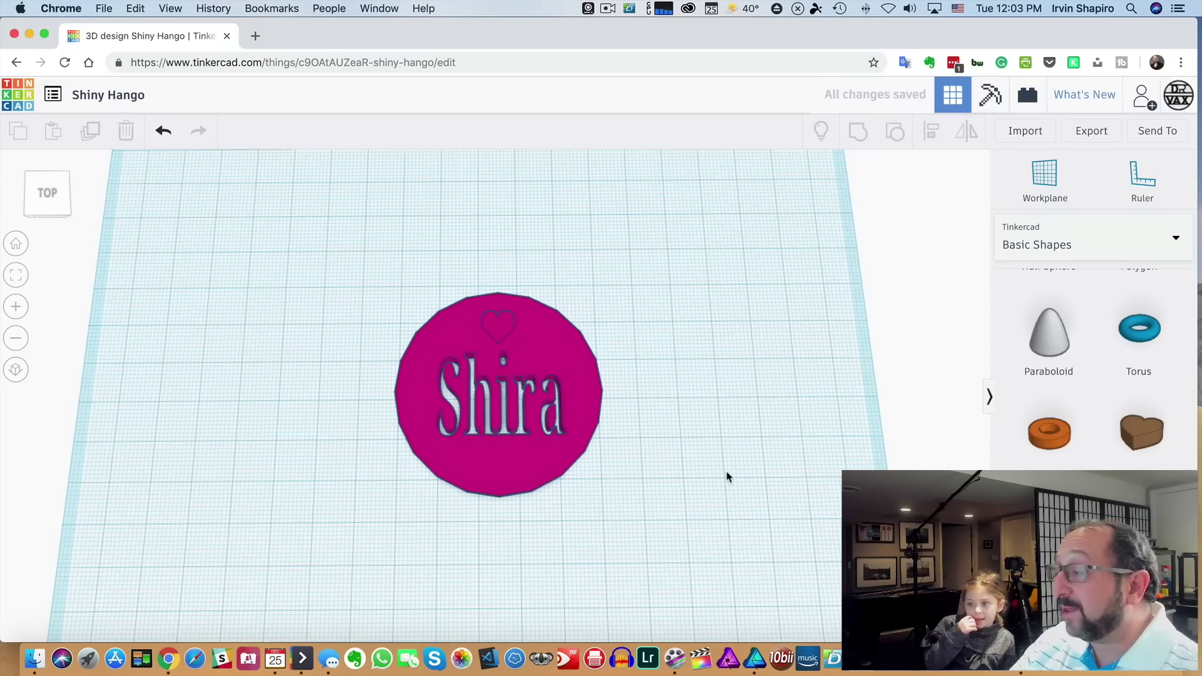
scroll(720, 479, "down", 5)
scroll(719, 476, "up", 6)
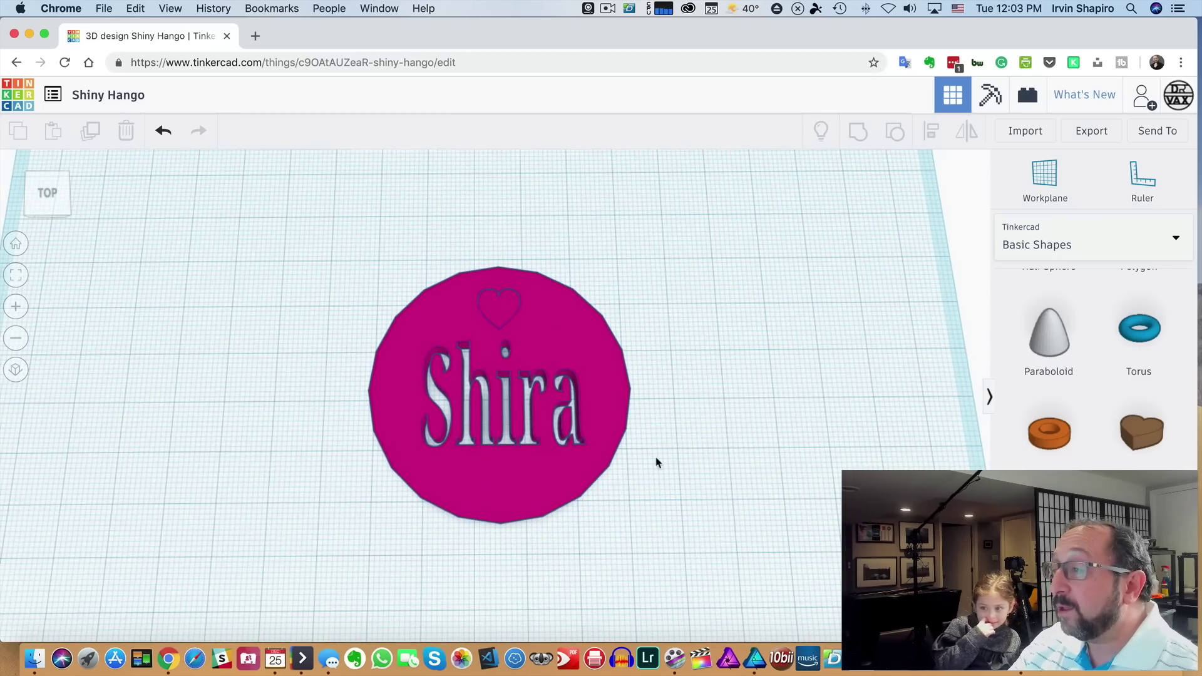
scroll(657, 462, "down", 2)
scroll(654, 442, "down", 1)
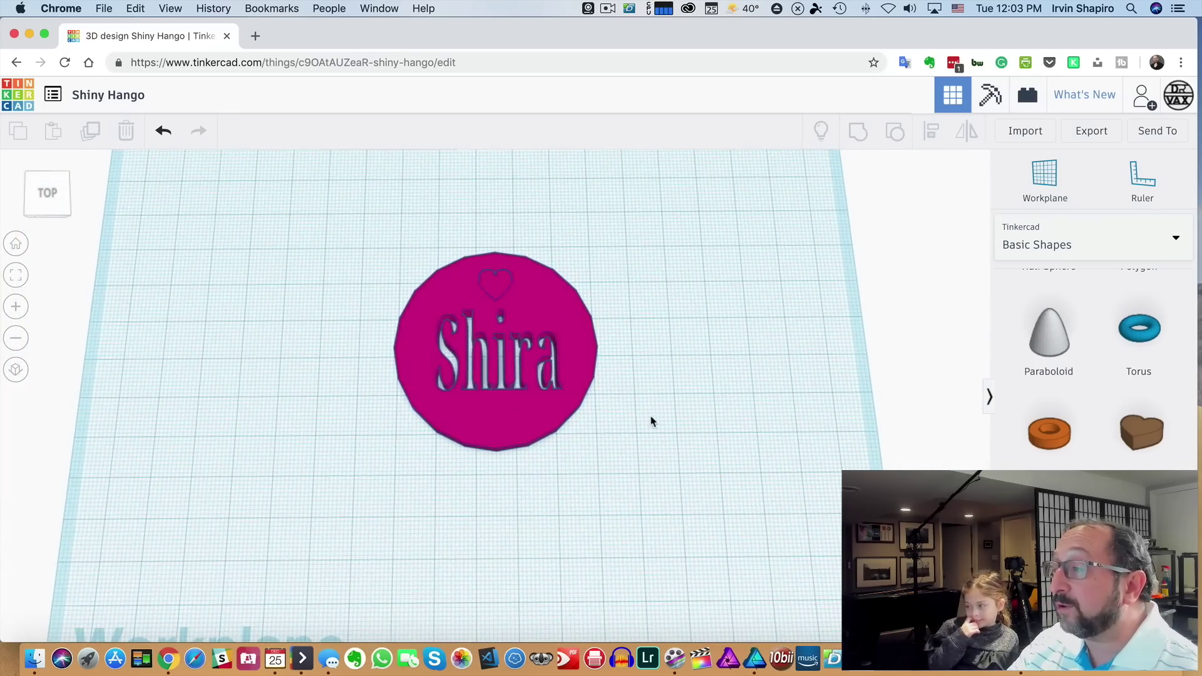
mouse_move(651, 421)
right_mouse_down()
mouse_move(640, 305)
mouse_move(646, 322)
mouse_move(649, 311)
right_mouse_up()
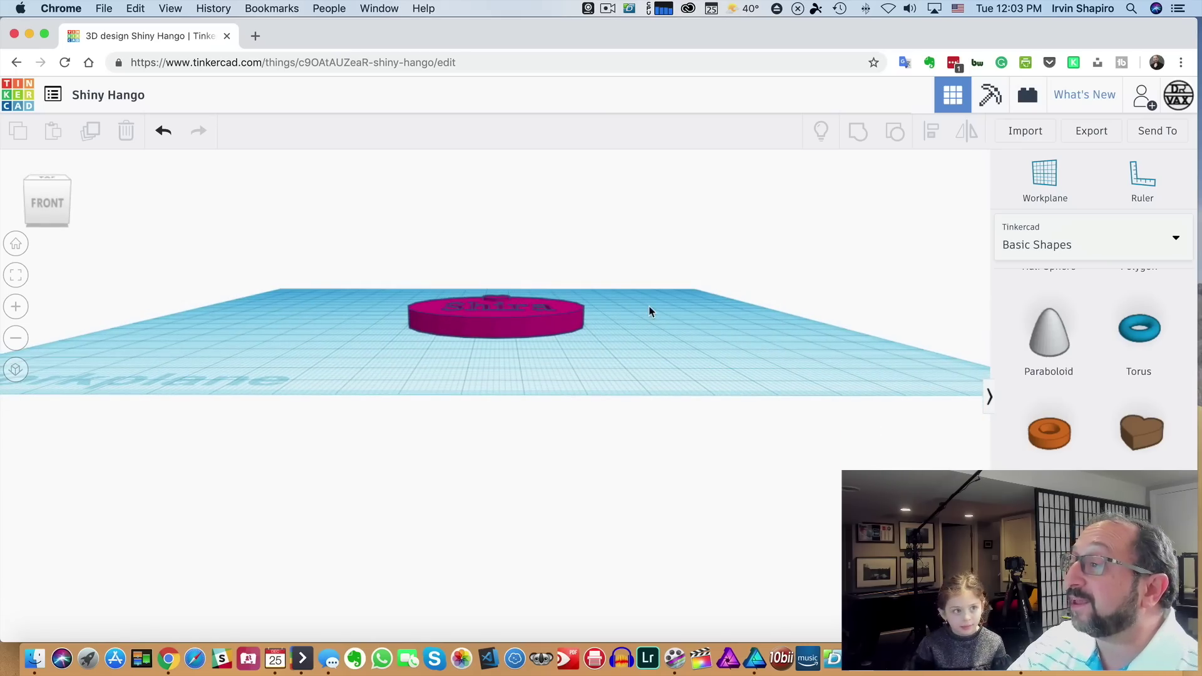
right_click_drag(648, 315, 651, 414)
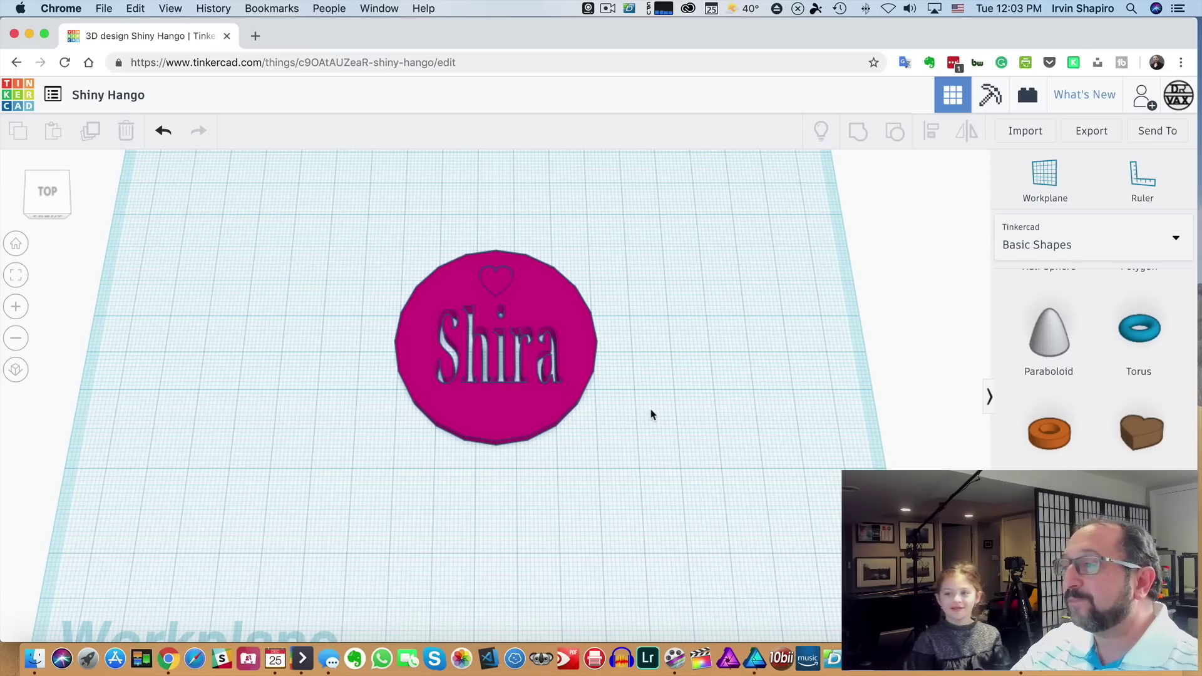
Step: Turn the small heart on the coin into a hole
left_click(501, 285)
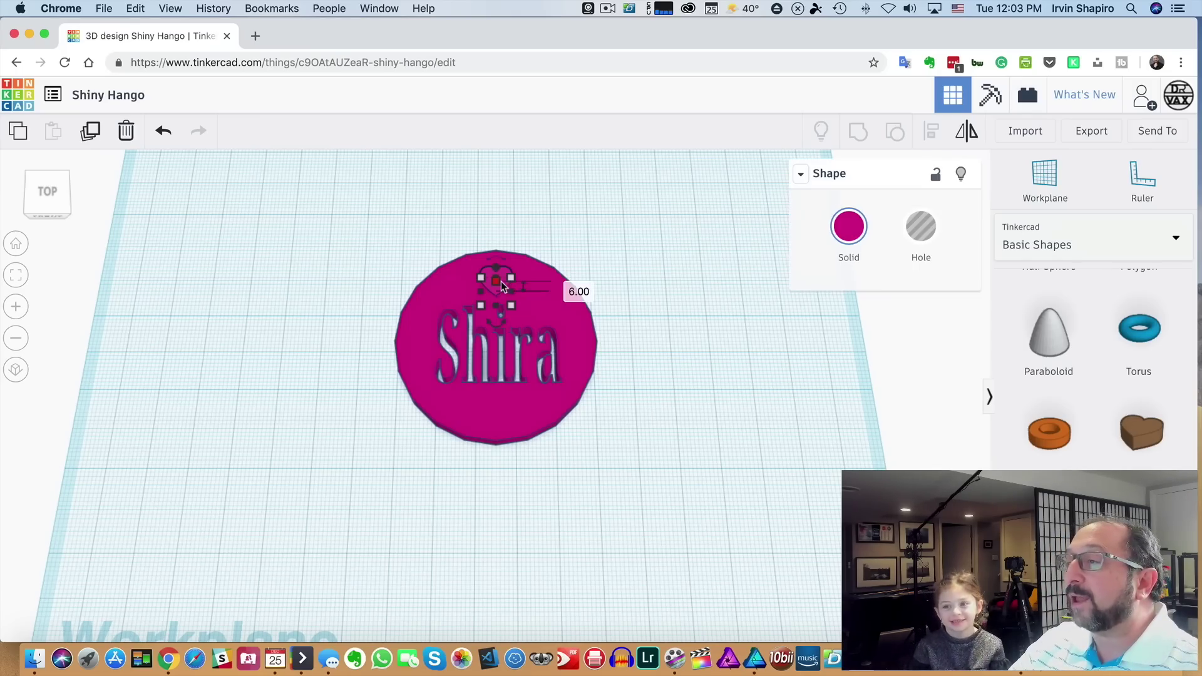
left_click(921, 233)
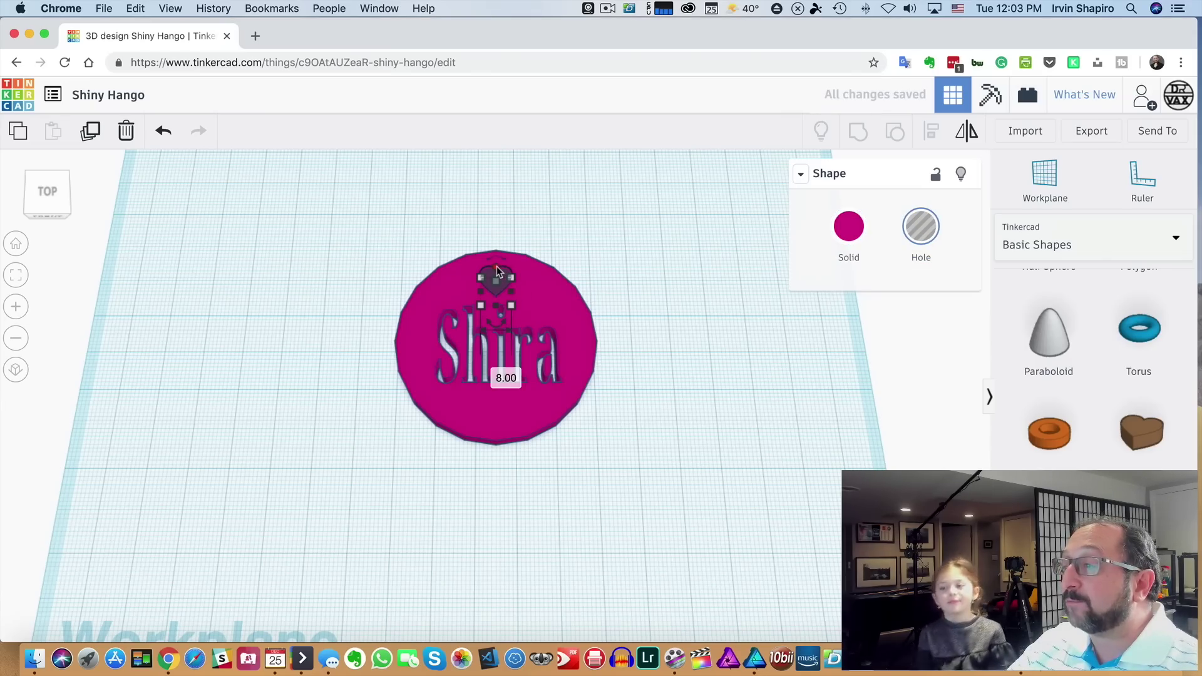
left_click(649, 319)
Step: Stretch the heart hole upward into a tall column through the coin
right_click_drag(672, 328, 645, 229)
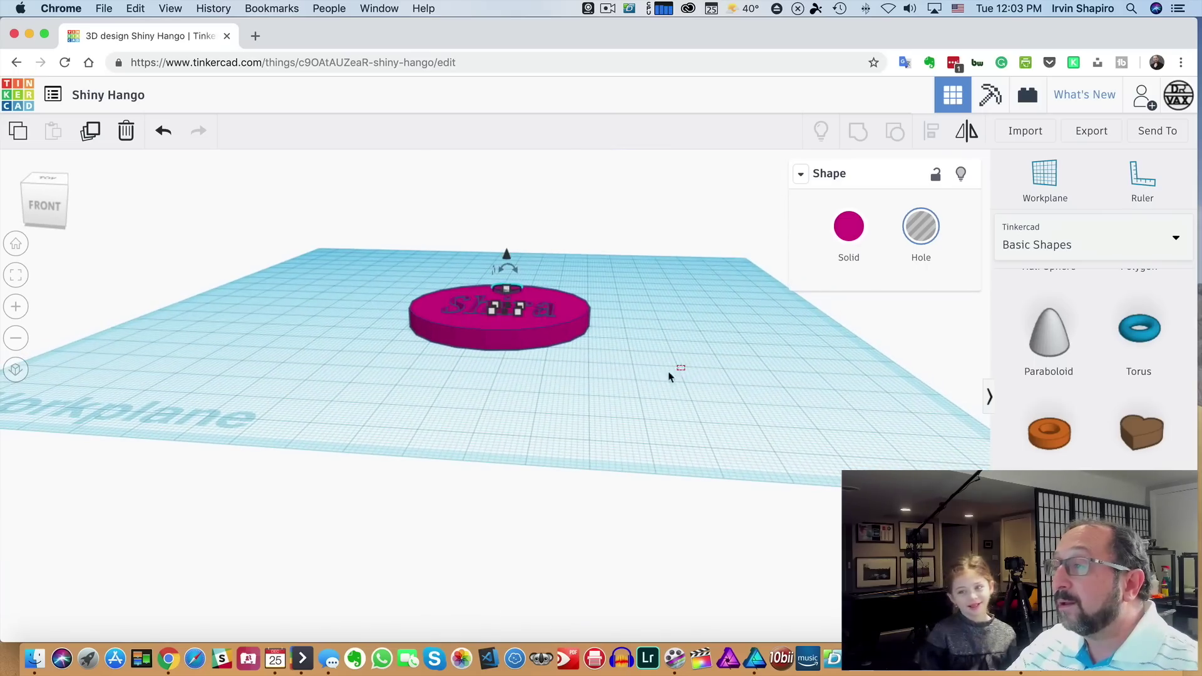
left_click_drag(668, 370, 636, 383)
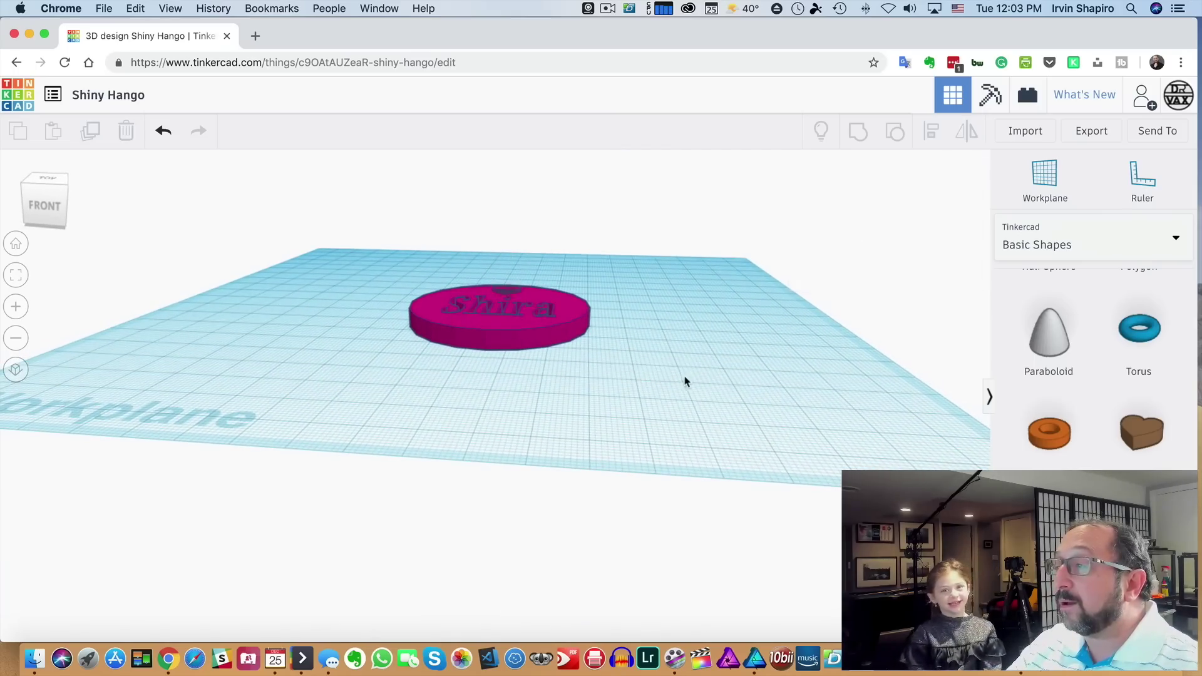
left_click(509, 293)
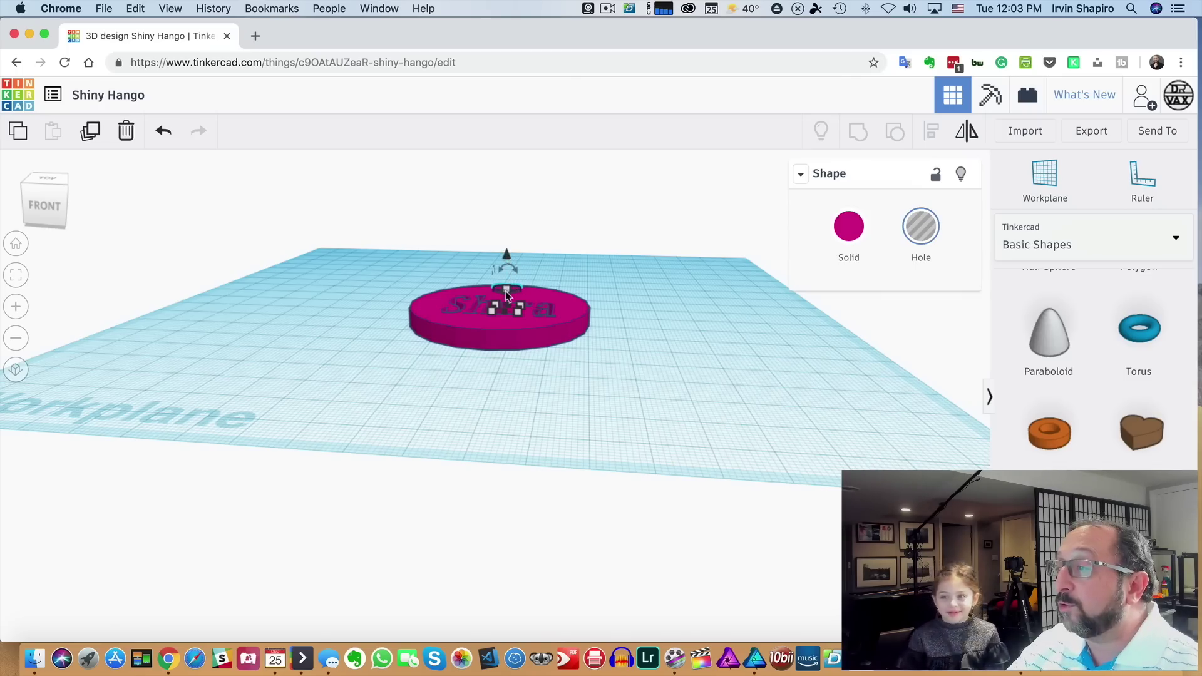
mouse_move(507, 292)
left_mouse_down()
mouse_move(510, 235)
mouse_move(507, 252)
left_mouse_up()
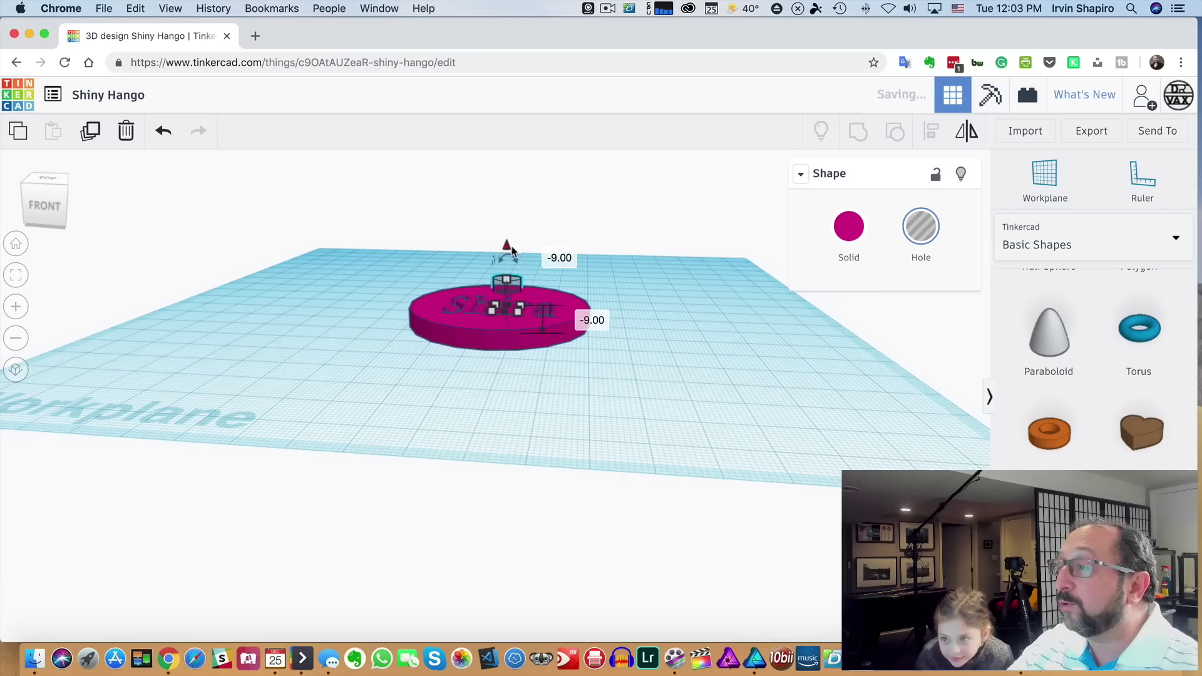
left_click(538, 295)
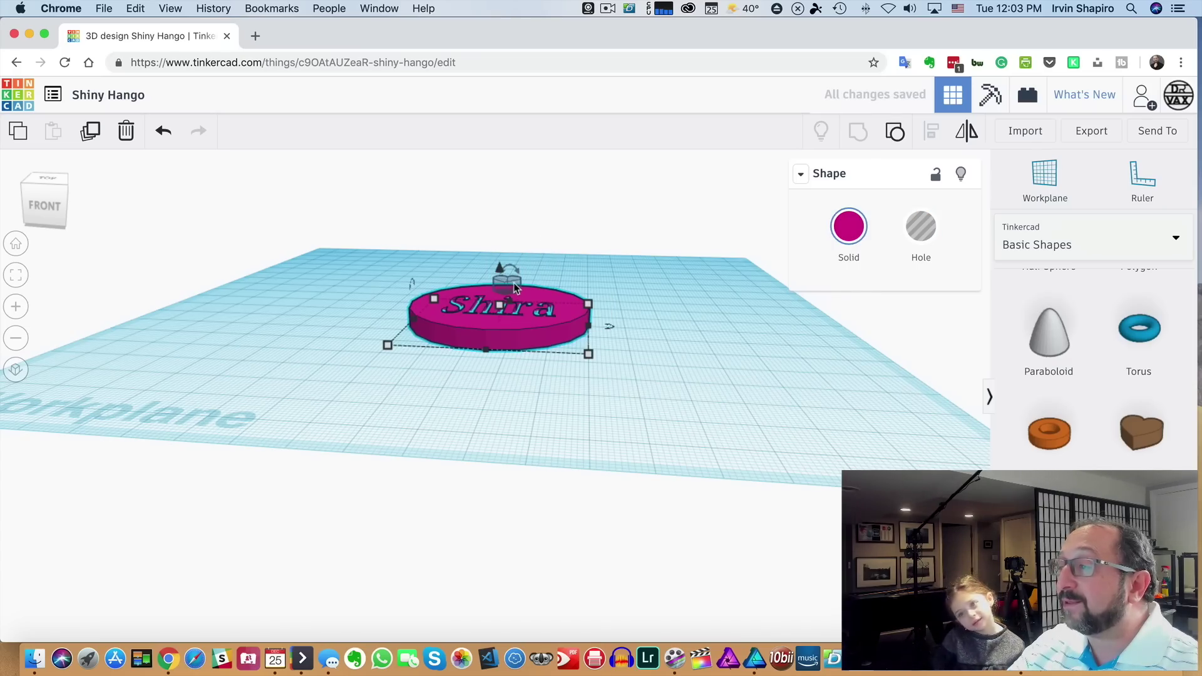
Step: Group the disc and heart hole to cut a heart above the Shira lettering
left_click(515, 288, "shift")
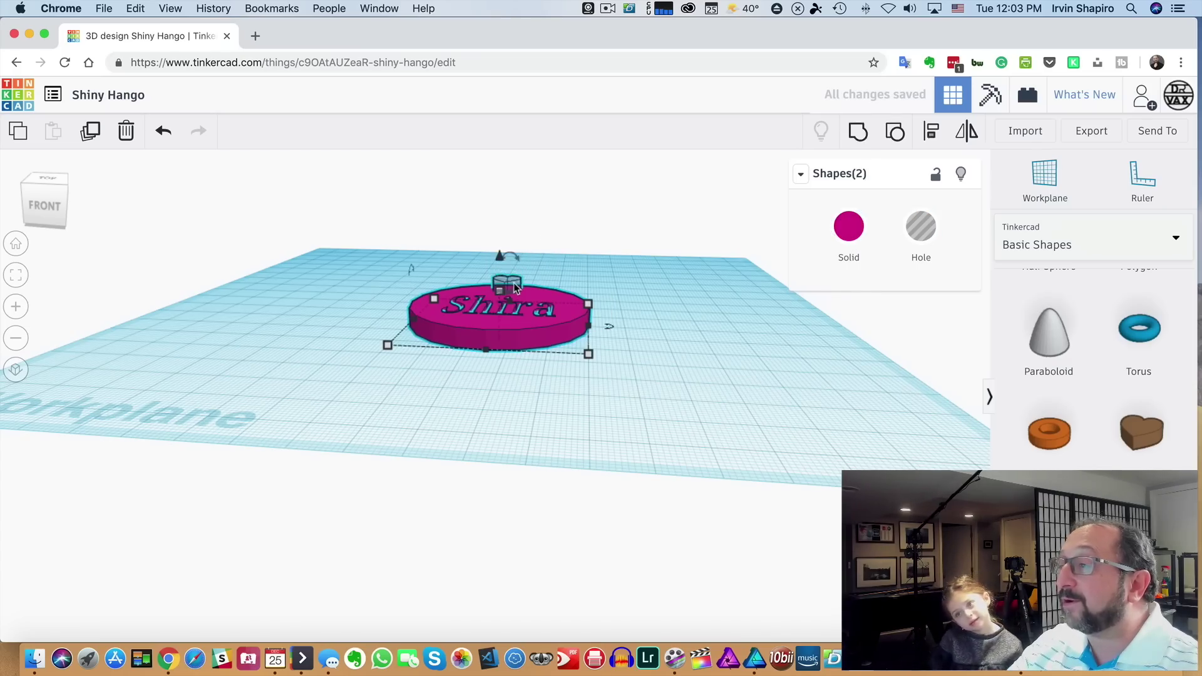
left_click(857, 131)
left_click(686, 296)
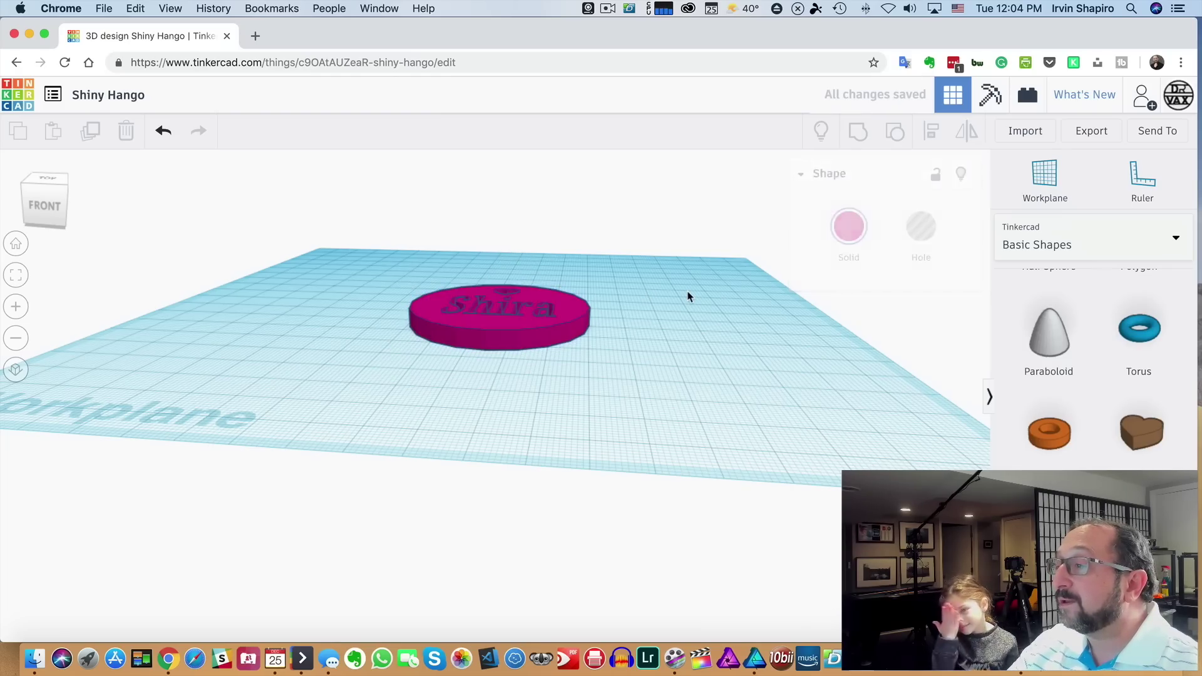
mouse_move(686, 295)
right_mouse_down()
mouse_move(688, 362)
mouse_move(720, 431)
right_mouse_up()
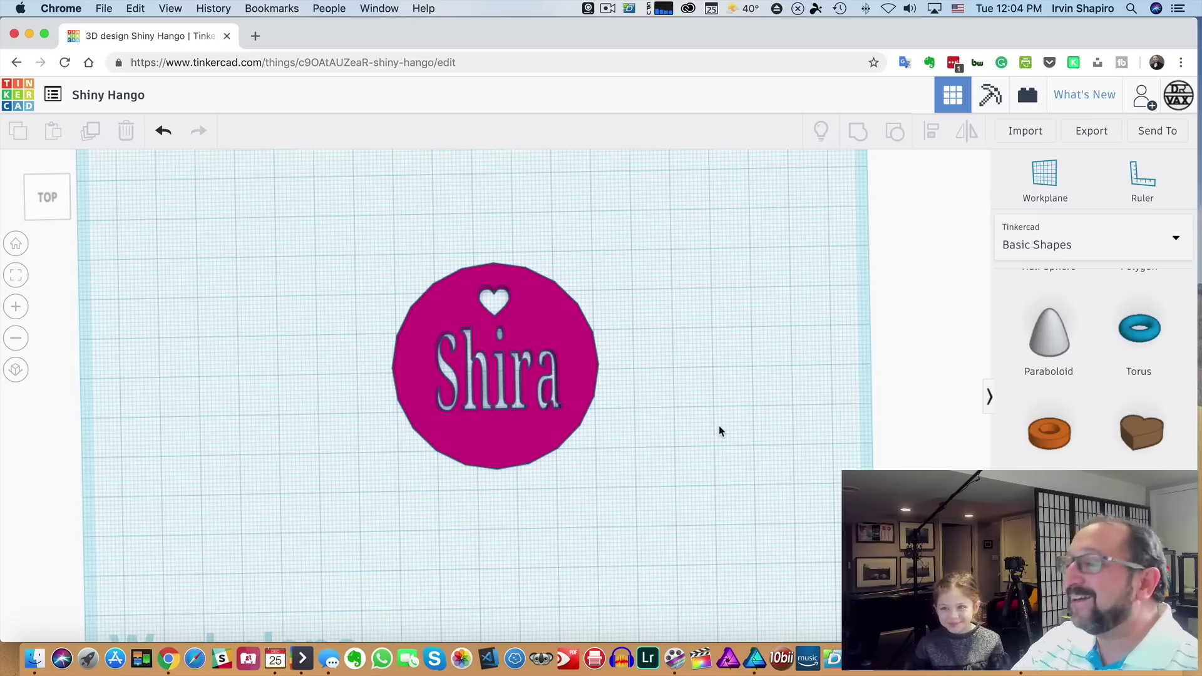
Step: Check the export options, then start renaming the design to 'Shira Coin'
left_click(1080, 131)
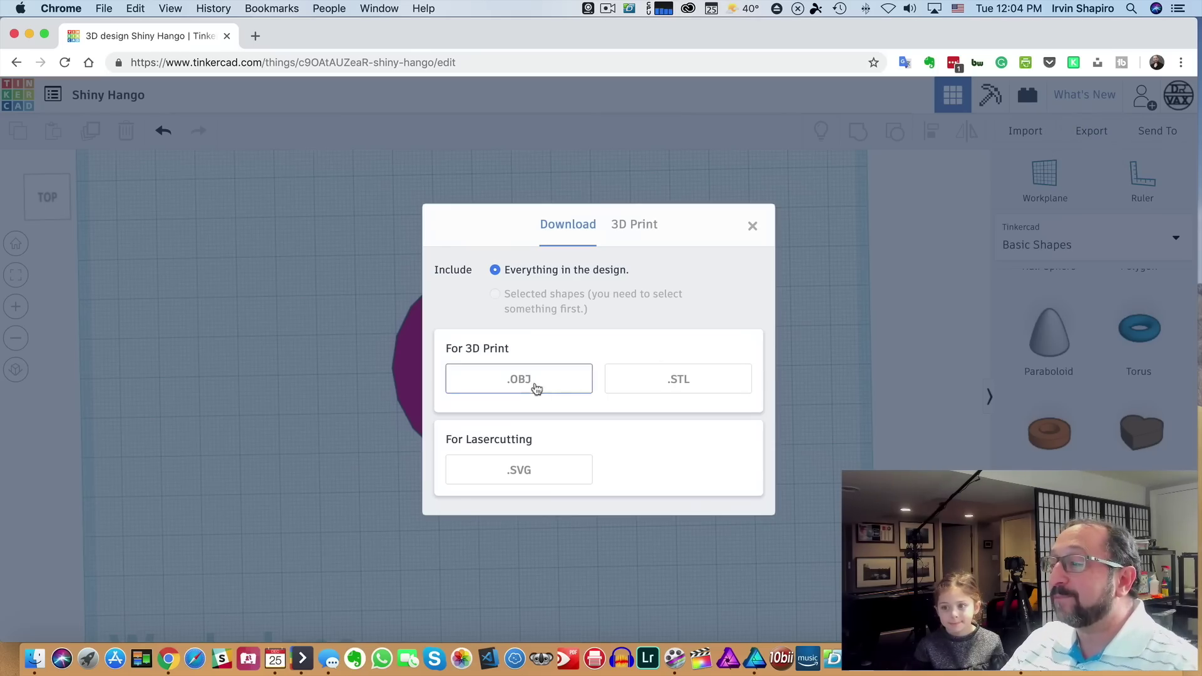
left_click(752, 227)
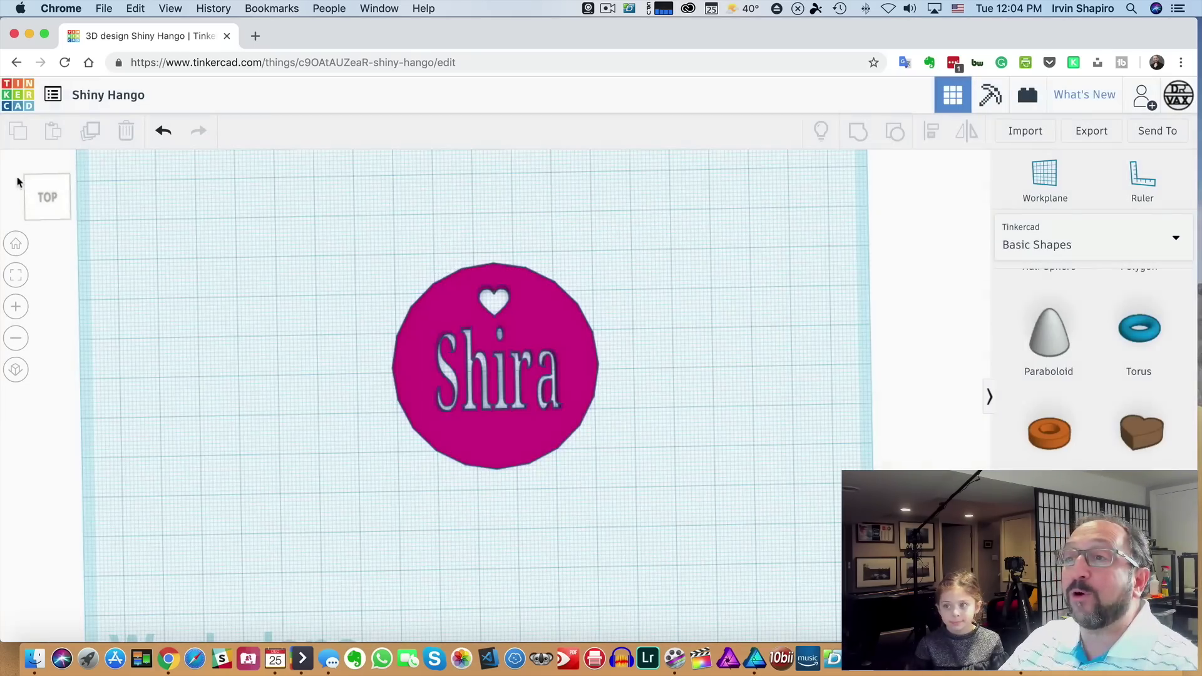
left_click(144, 97)
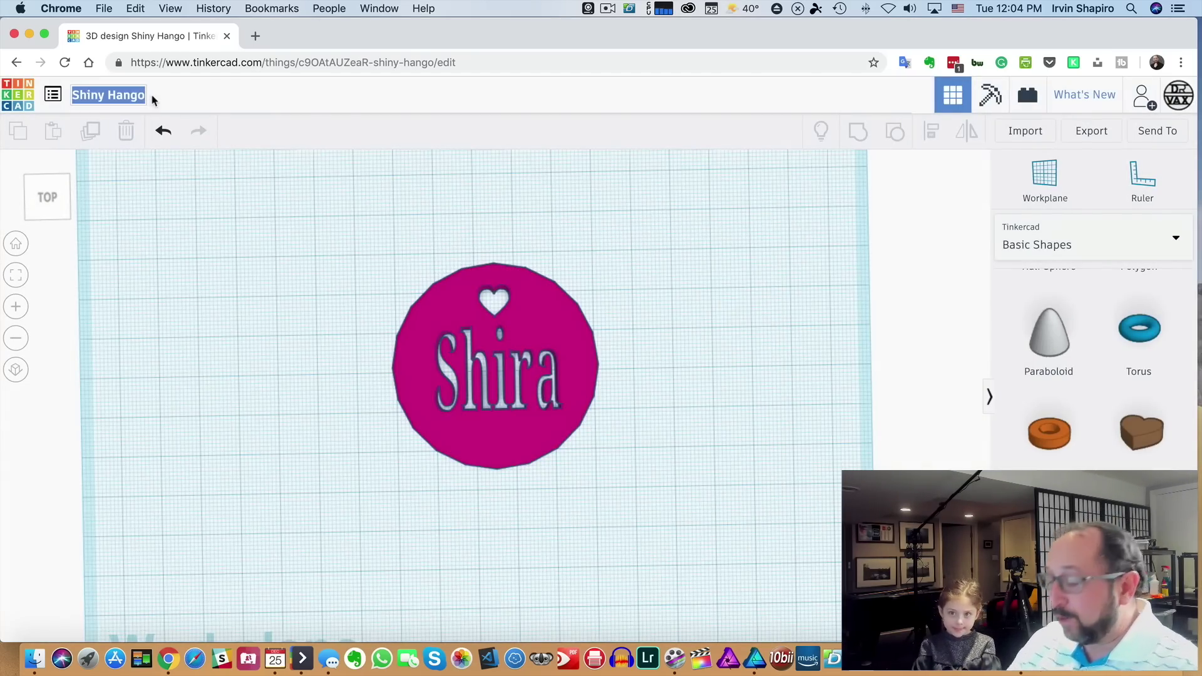
type("Shira Coin")
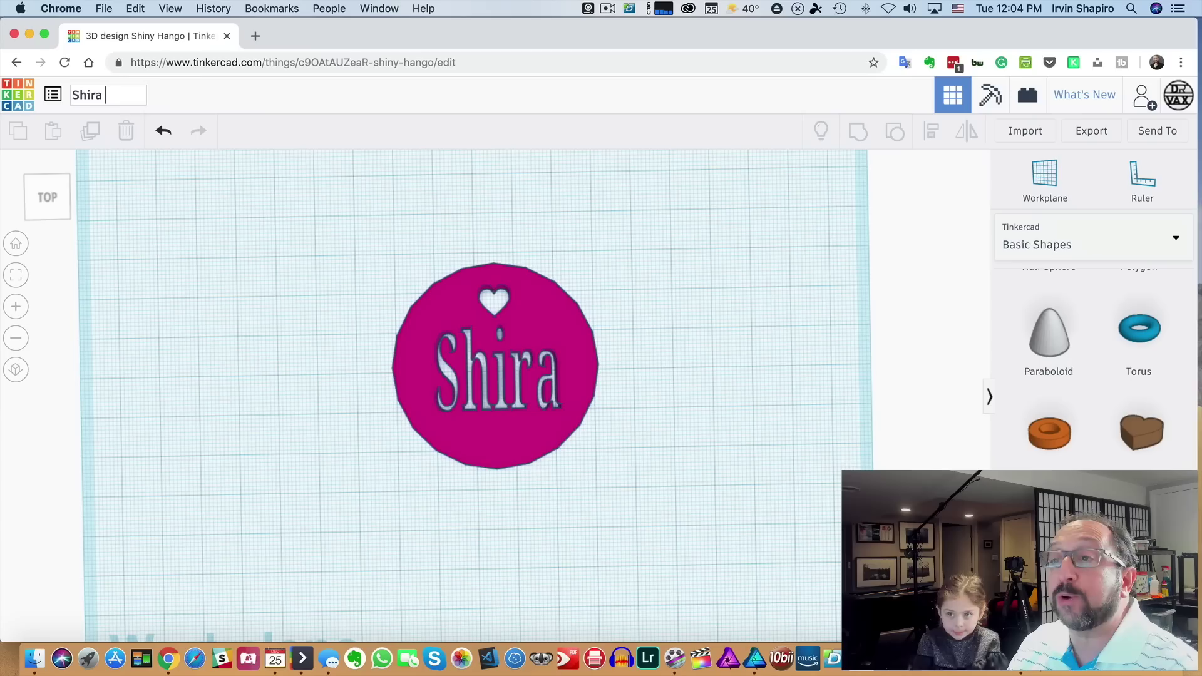
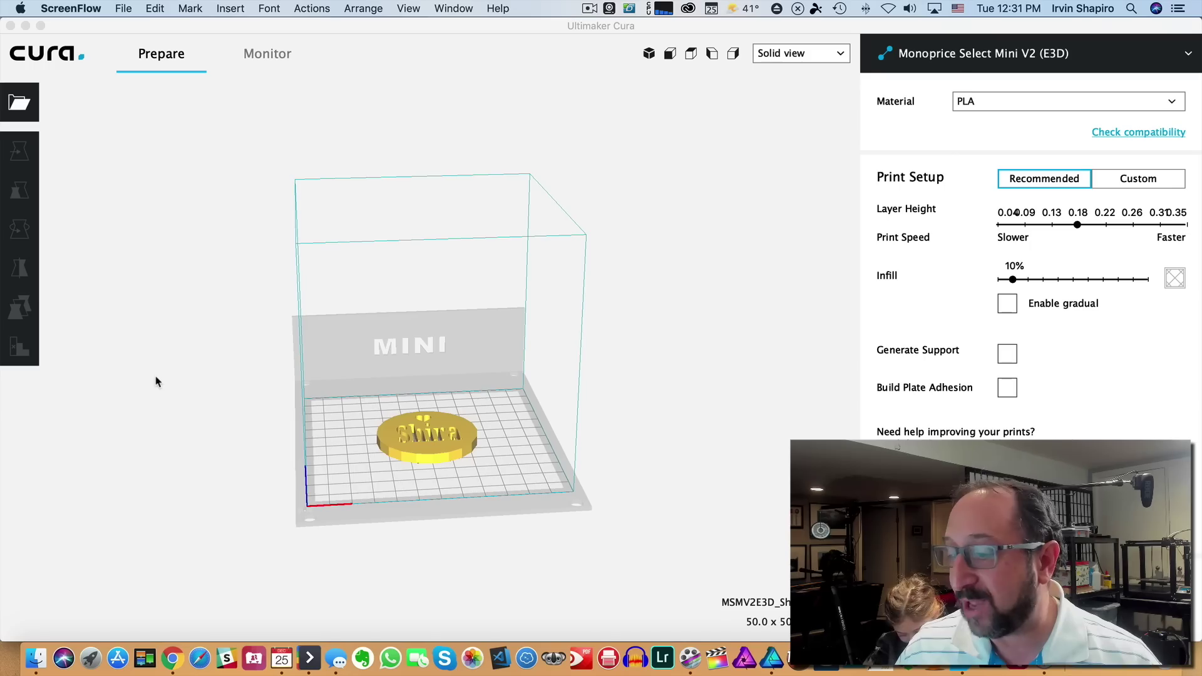
Step: Show the OctoPrint printer page, collapse its Printer Safety Warning, and return to Cura
left_click(174, 660)
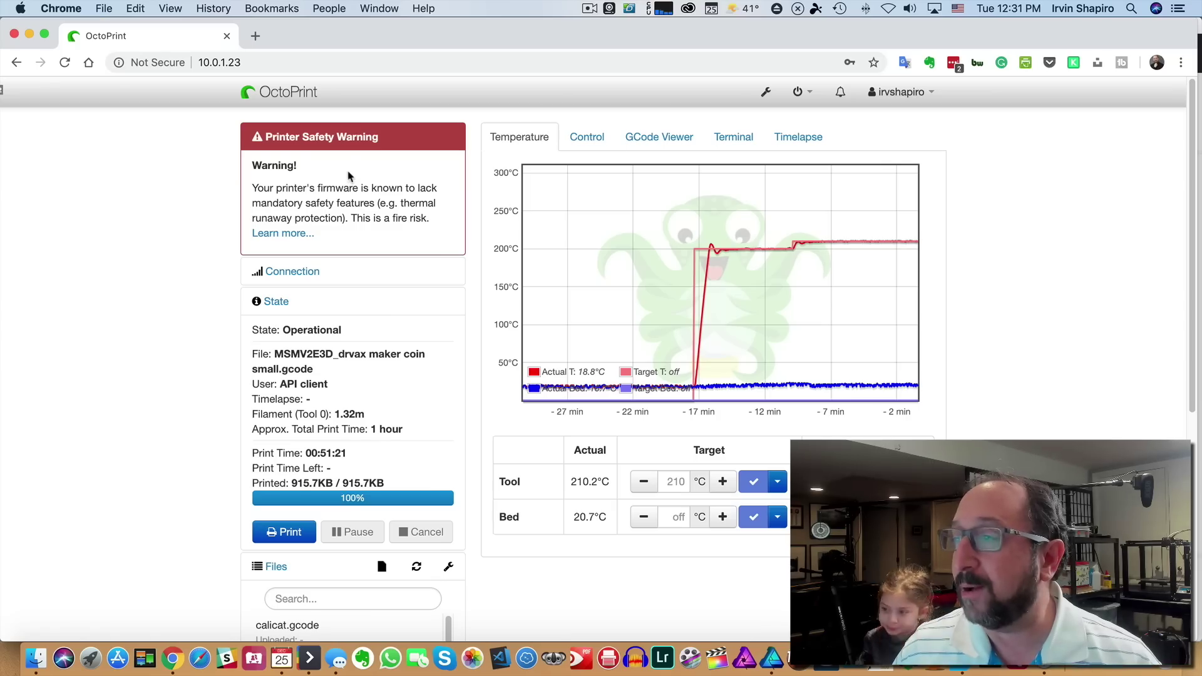
left_click(347, 141)
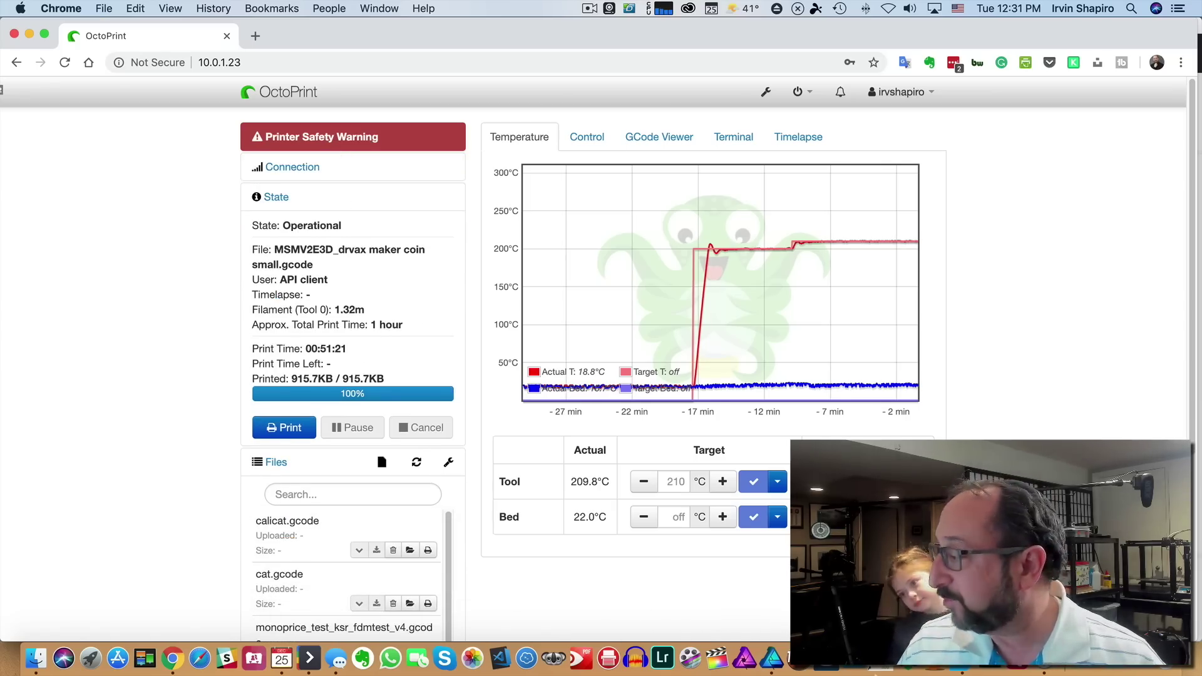
key("super+Tab")
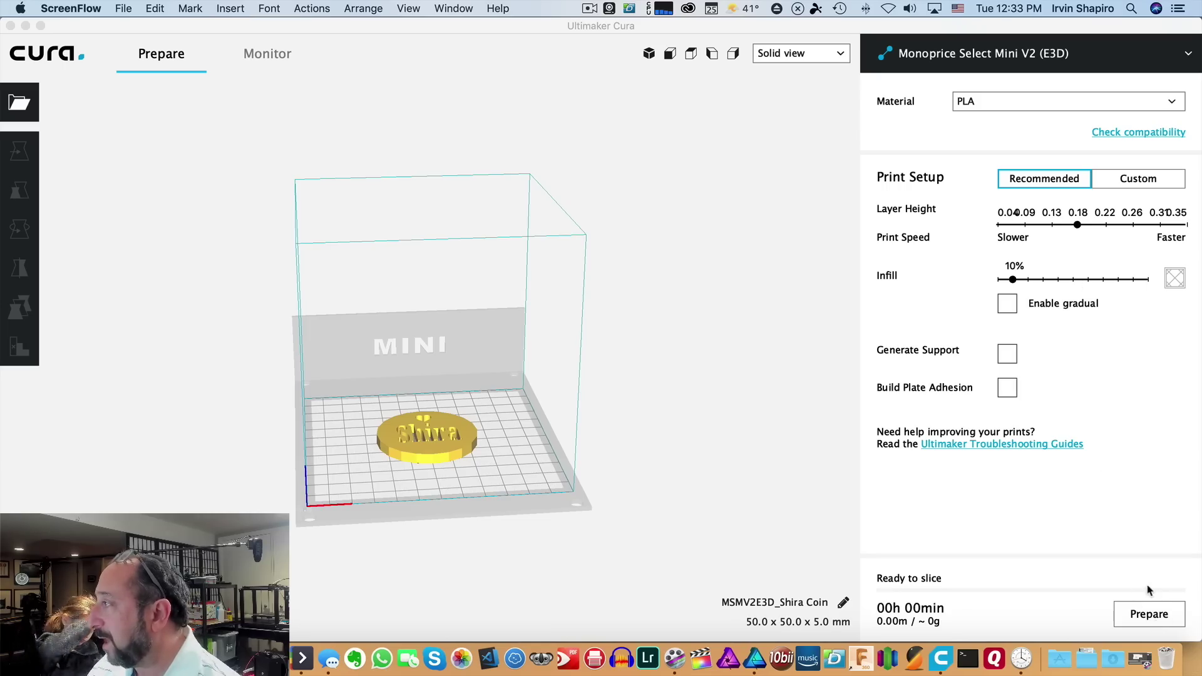
Step: Slice the Shira coin (about 58 minutes, 6 g) and switch to Layer view
left_click(1156, 624)
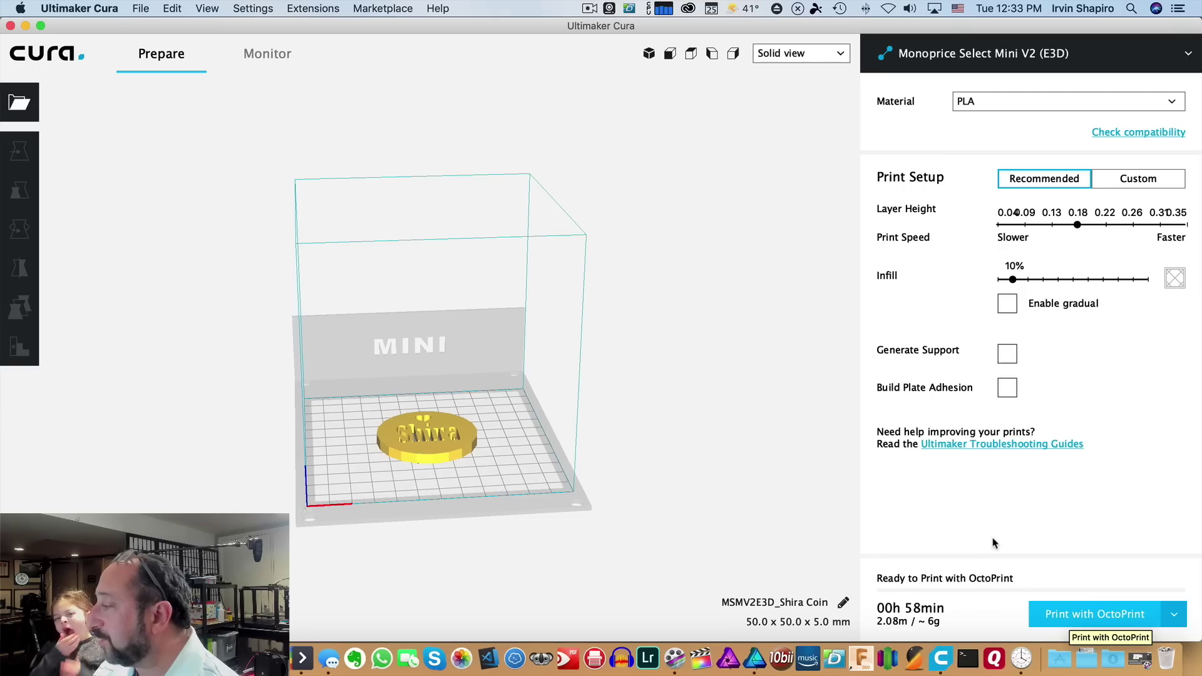
left_click(827, 54)
left_click(809, 95)
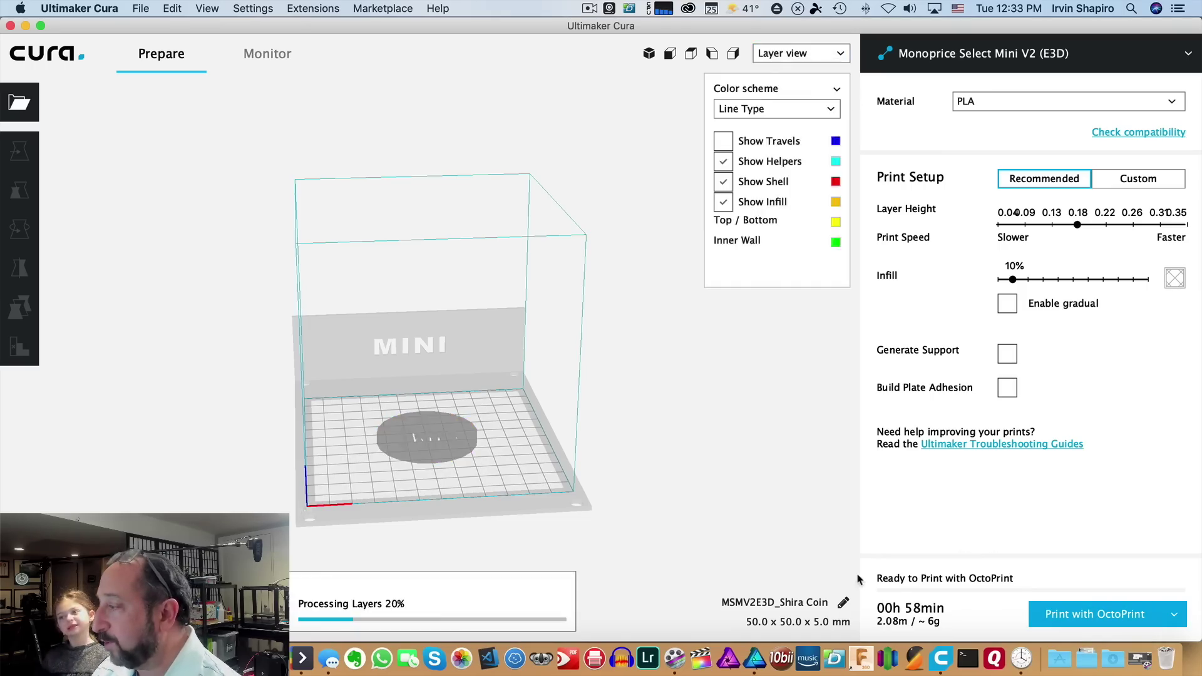
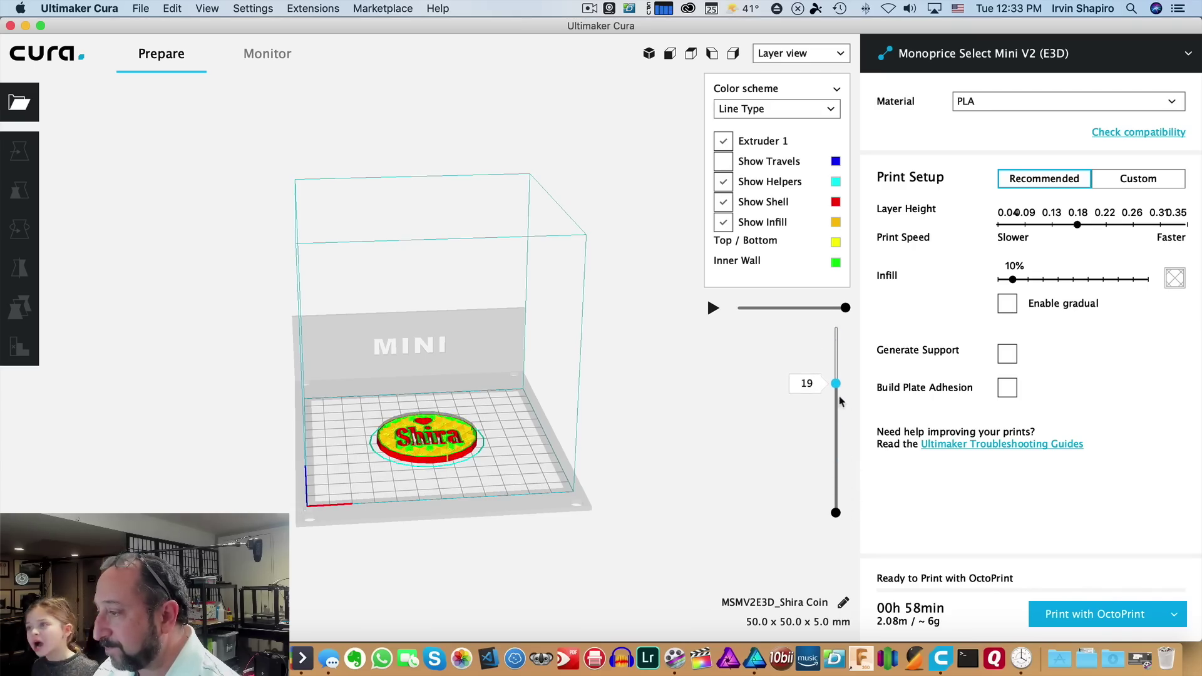
Step: Preview the Shira coin up to its top layer, then send it to the printer via OctoPrint
left_click_drag(840, 401, 838, 340)
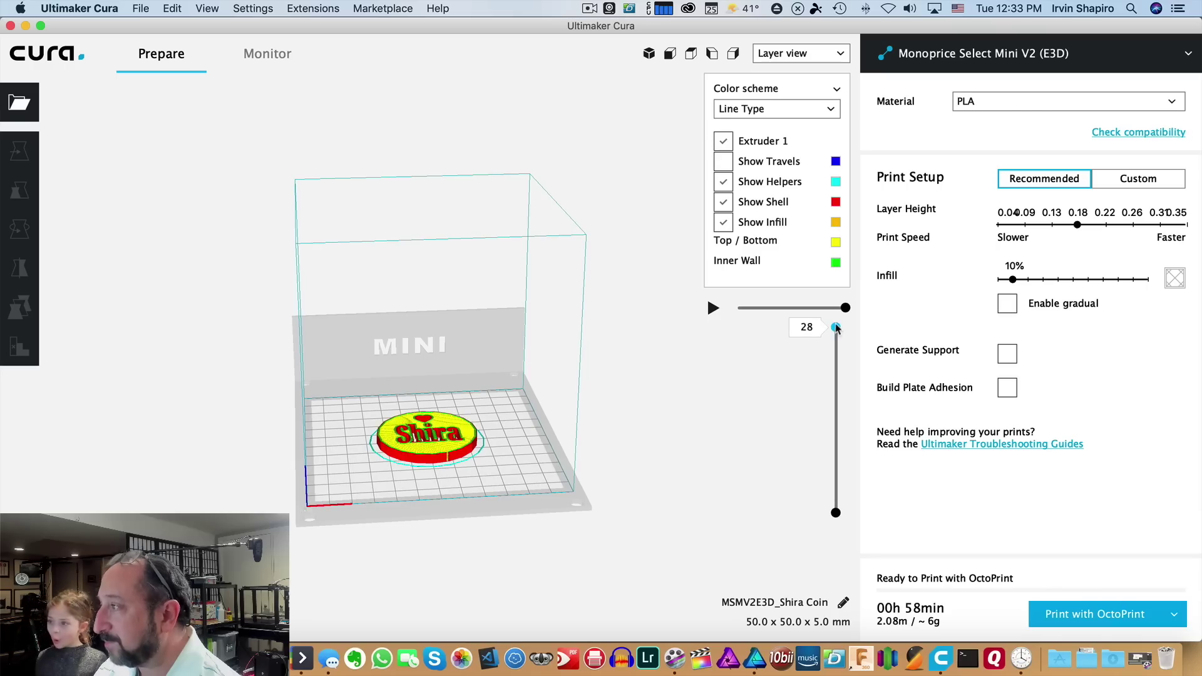
left_click(1114, 618)
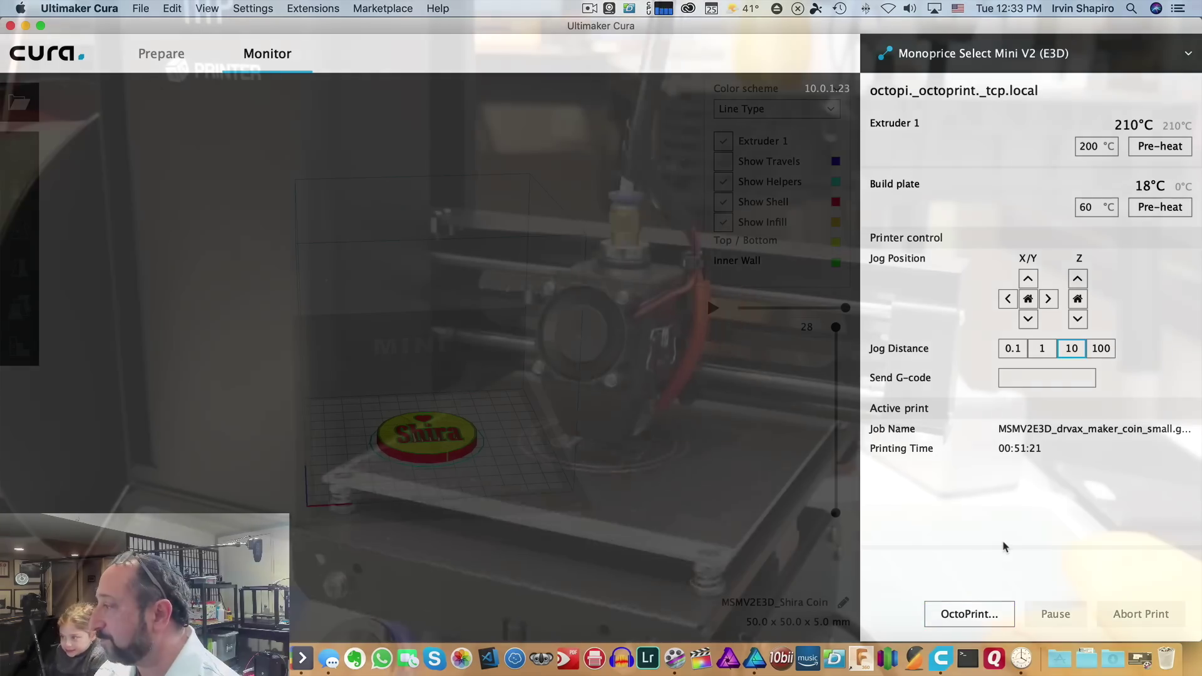